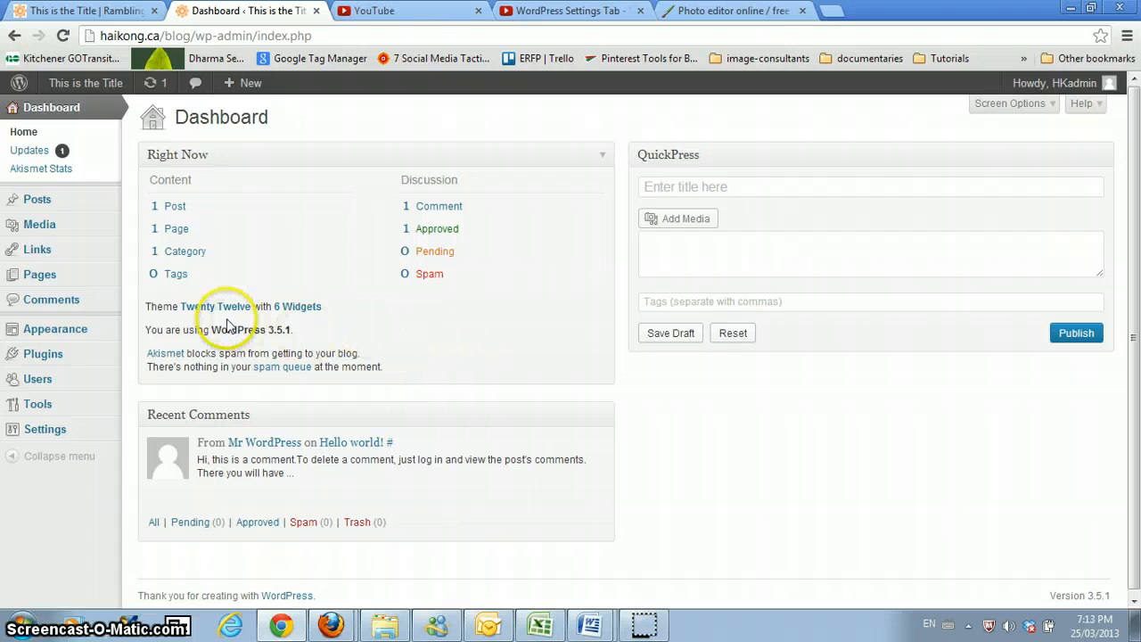
Look over the blog's front page from the header down to the footer
{"action": "left_click", "coordinate": [67, 16]}
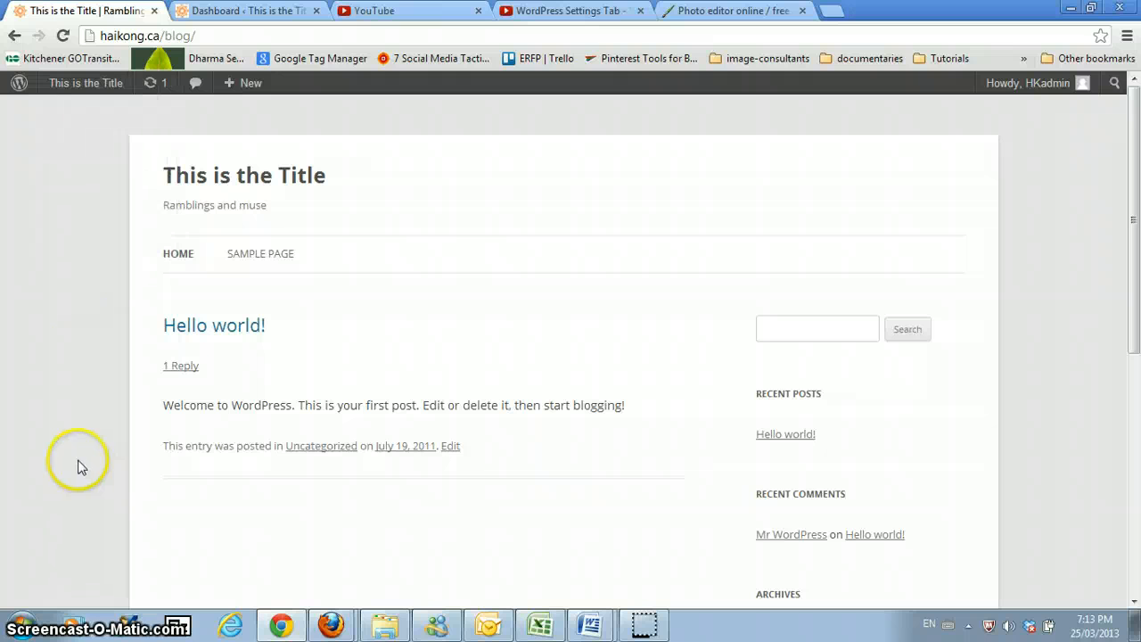
{"action": "scroll", "coordinate": [93, 524], "scroll_direction": "down", "scroll_amount": 1}
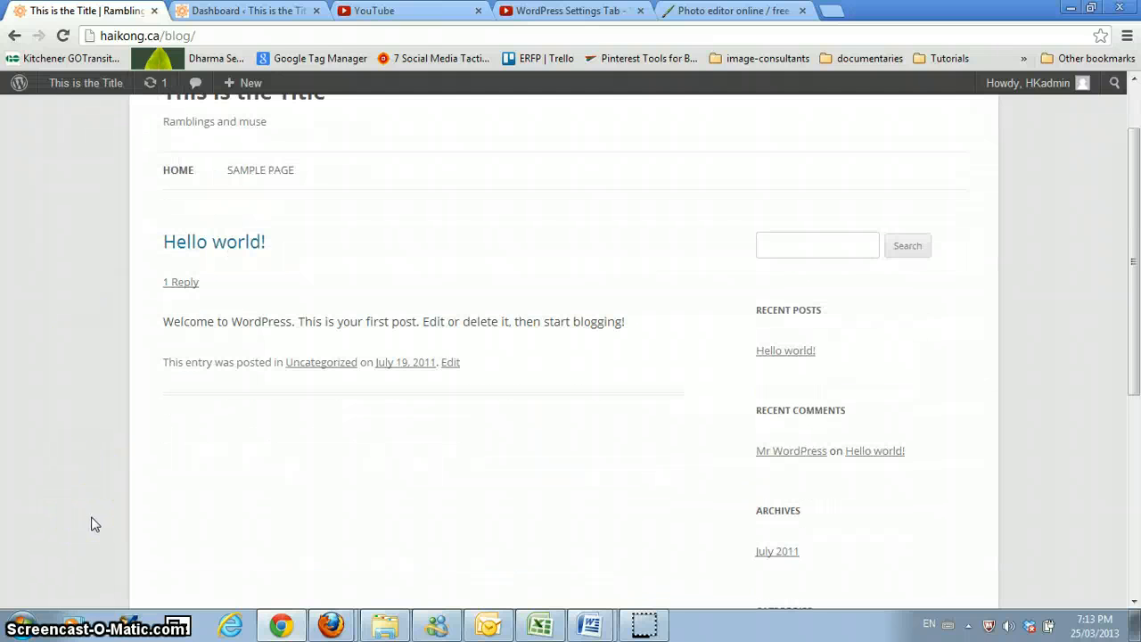
{"action": "scroll", "coordinate": [95, 524], "scroll_direction": "down", "scroll_amount": 5}
{"action": "scroll", "coordinate": [95, 521], "scroll_direction": "up", "scroll_amount": 6}
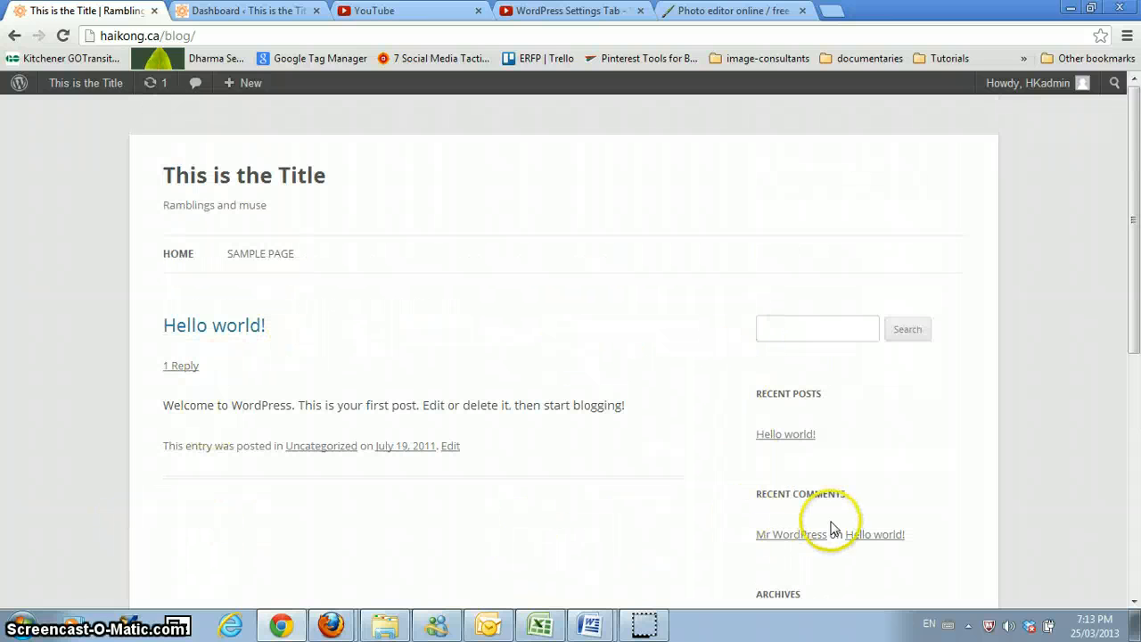
{"action": "scroll", "coordinate": [523, 548], "scroll_direction": "down", "scroll_amount": 6}
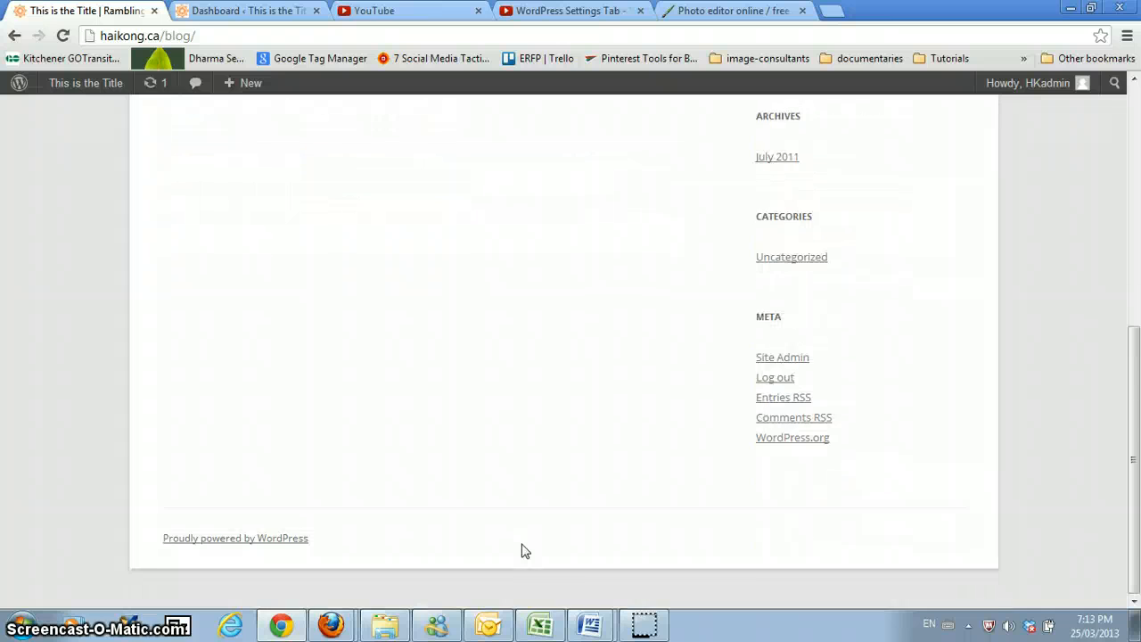
{"action": "scroll", "coordinate": [523, 547], "scroll_direction": "up", "scroll_amount": 6}
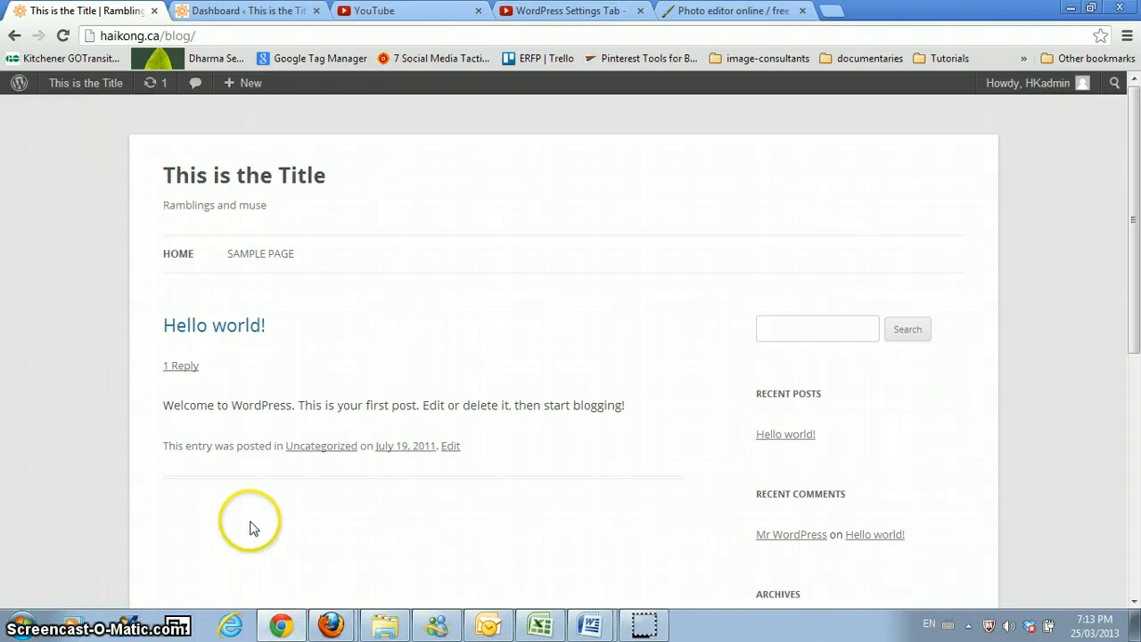
Return to the WordPress dashboard and open the theme's custom background settings
{"action": "left_click", "coordinate": [246, 14]}
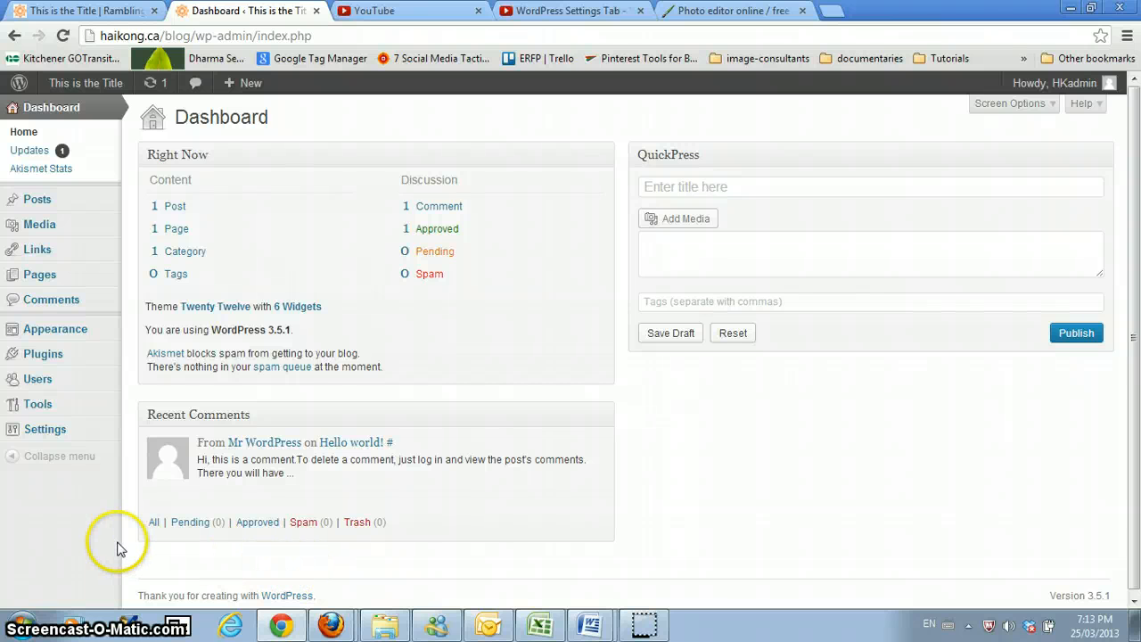
{"action": "mouse_move", "coordinate": [85, 334]}
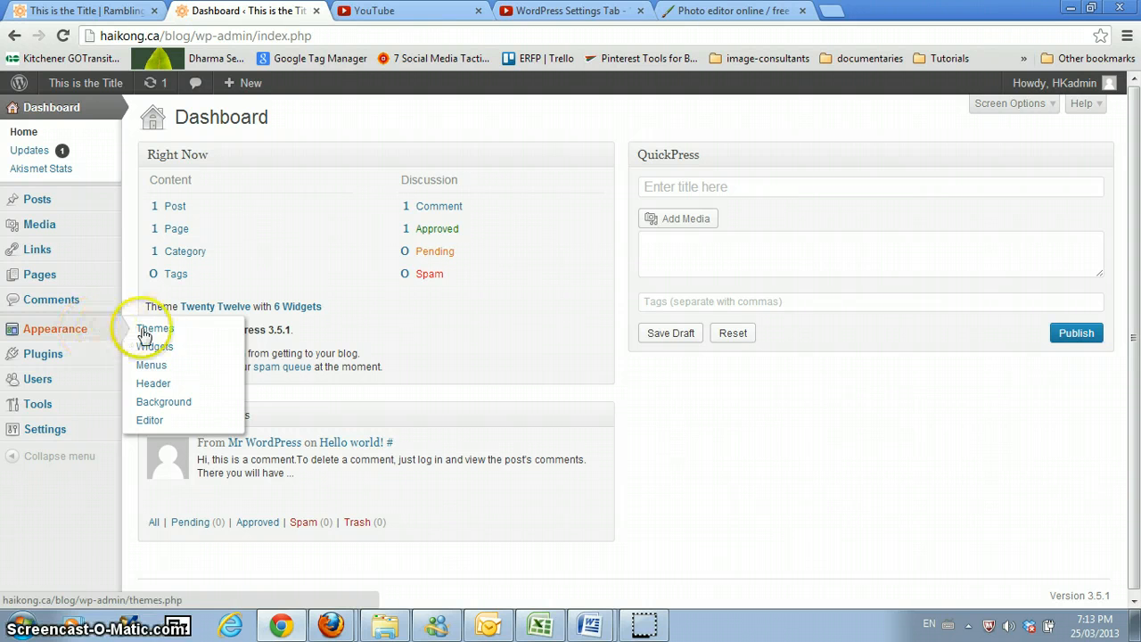
{"action": "left_click", "coordinate": [167, 405]}
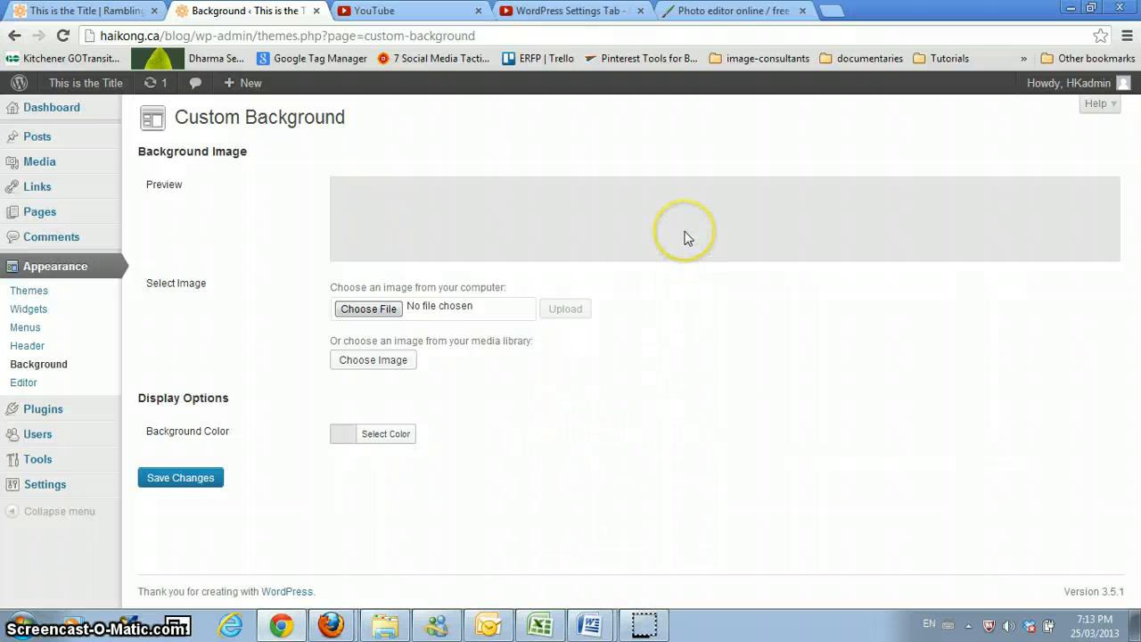
Check the background area around the content on the live blog, and return to the custom background settings
{"action": "left_click", "coordinate": [129, 16]}
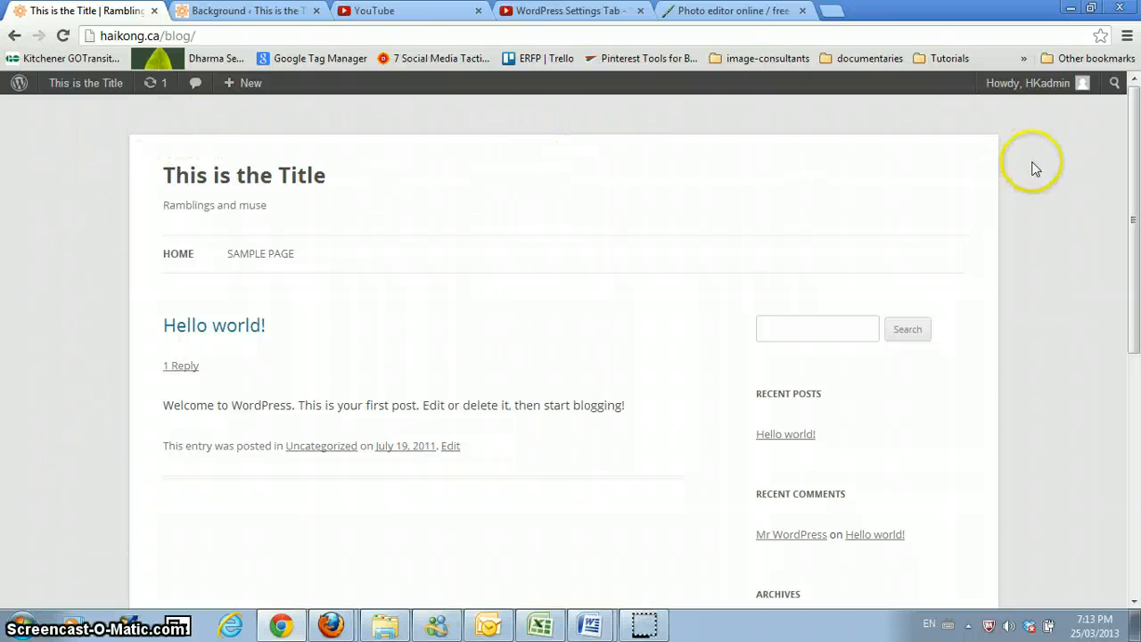
{"action": "scroll", "coordinate": [1049, 540], "scroll_direction": "down", "scroll_amount": 5}
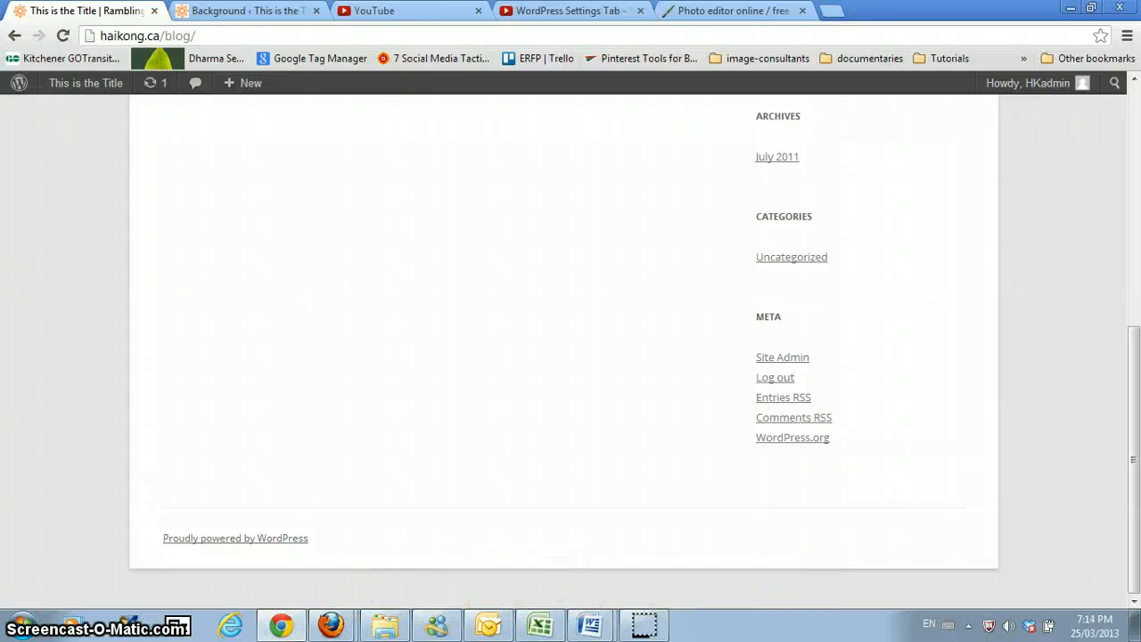
{"action": "left_click", "coordinate": [230, 11]}
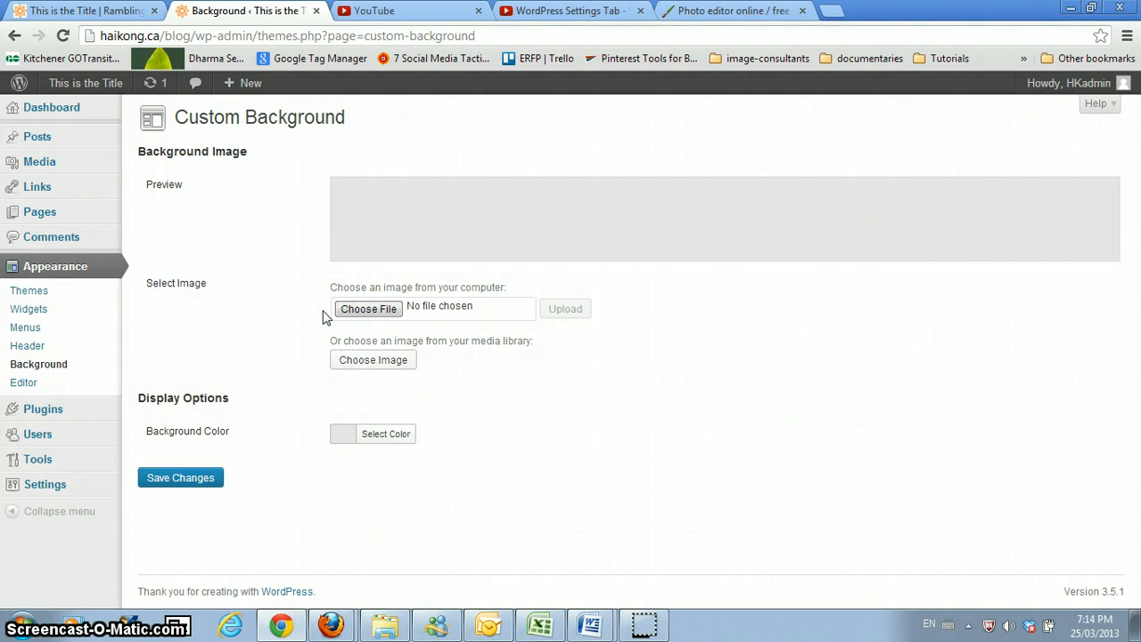
{"action": "left_click", "coordinate": [326, 332]}
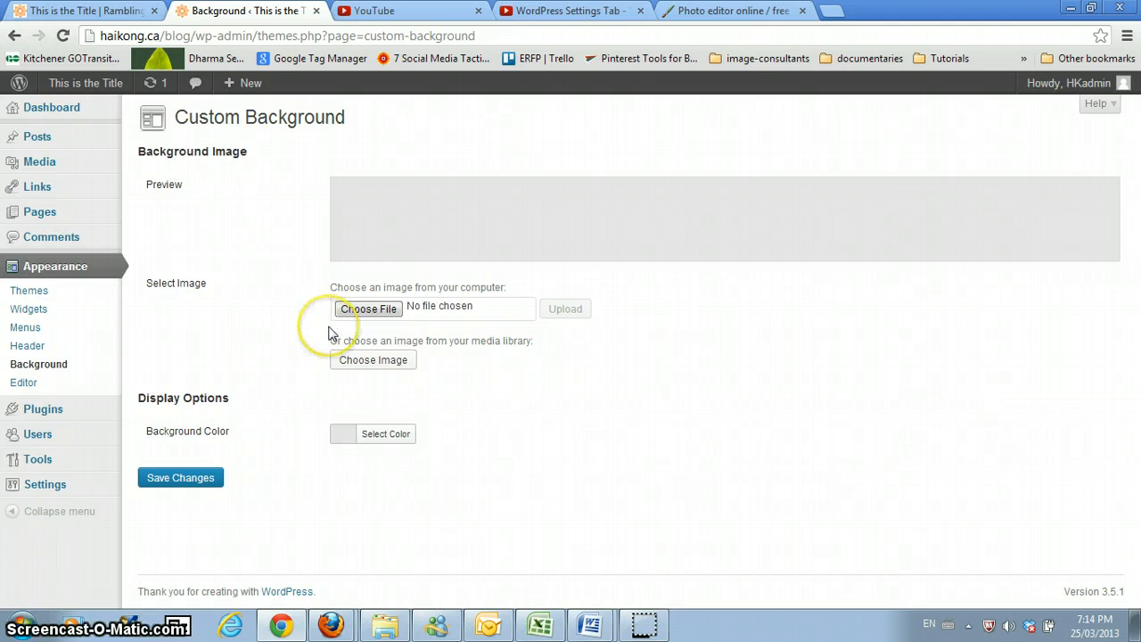
Set the site's background color to the preset green swatch, #81d742
{"action": "left_click", "coordinate": [368, 443]}
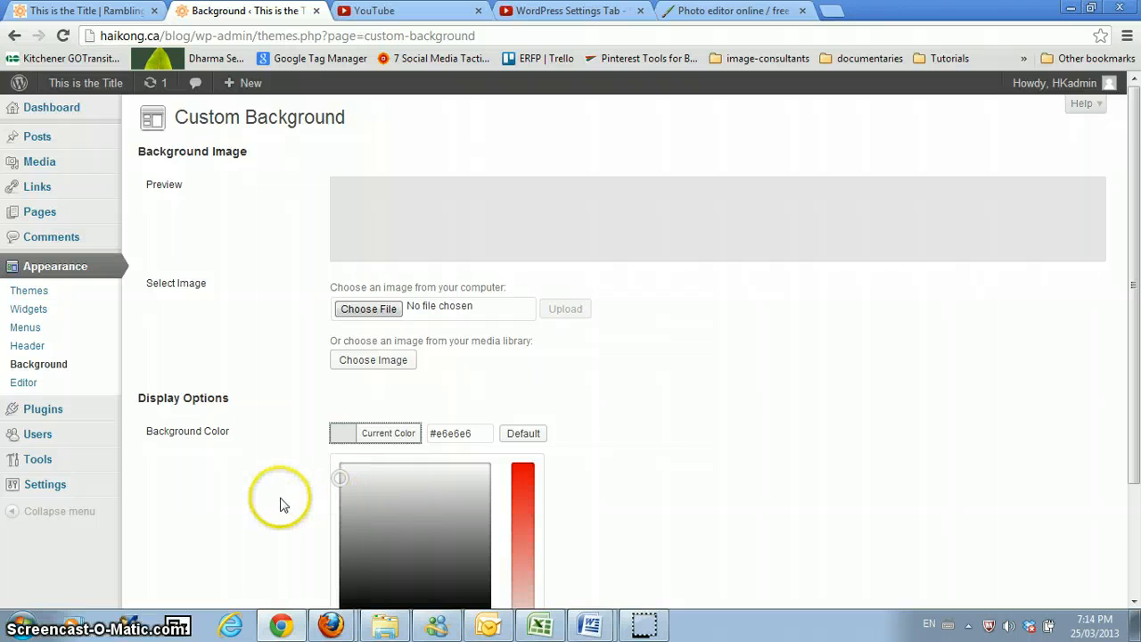
{"action": "scroll", "coordinate": [280, 499], "scroll_direction": "down", "scroll_amount": 1}
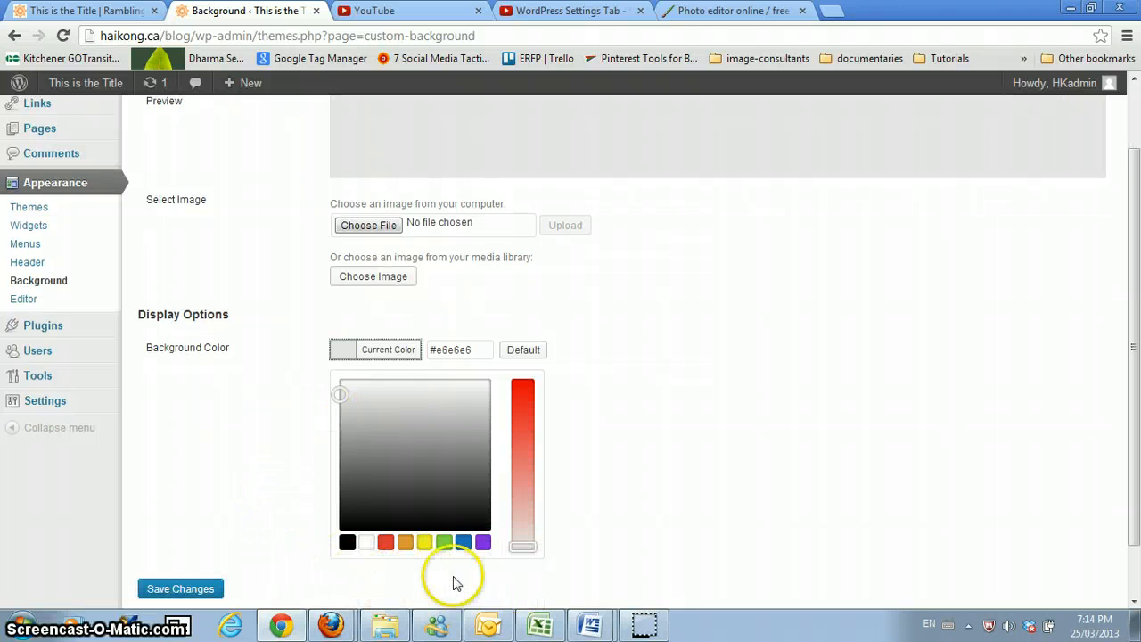
{"action": "left_click", "coordinate": [444, 542]}
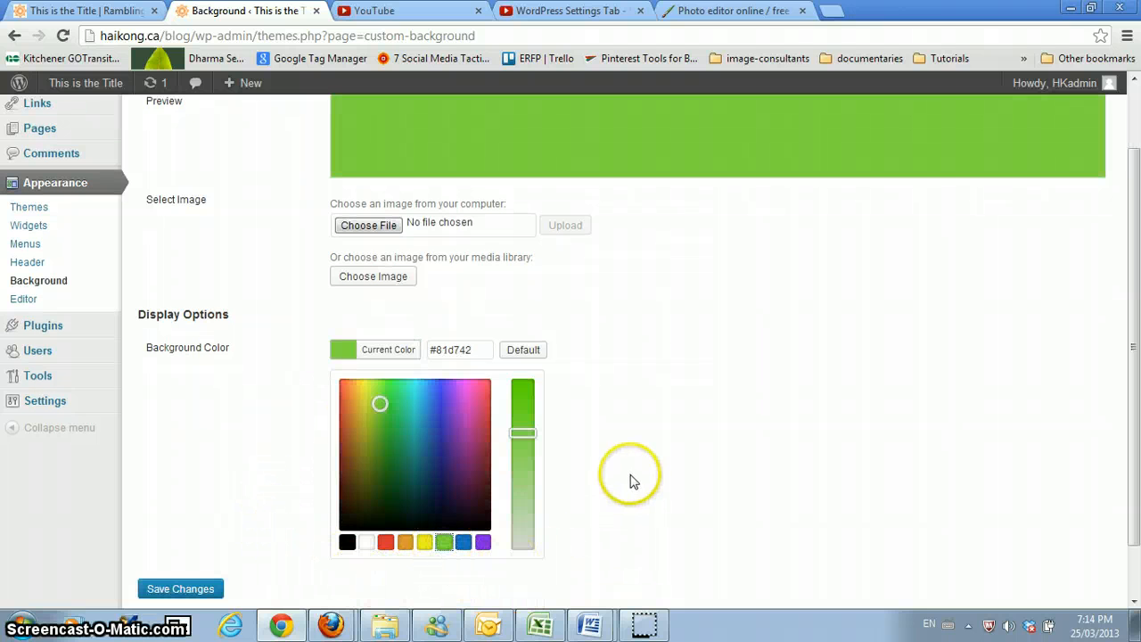
{"action": "scroll", "coordinate": [630, 481], "scroll_direction": "up", "scroll_amount": 1}
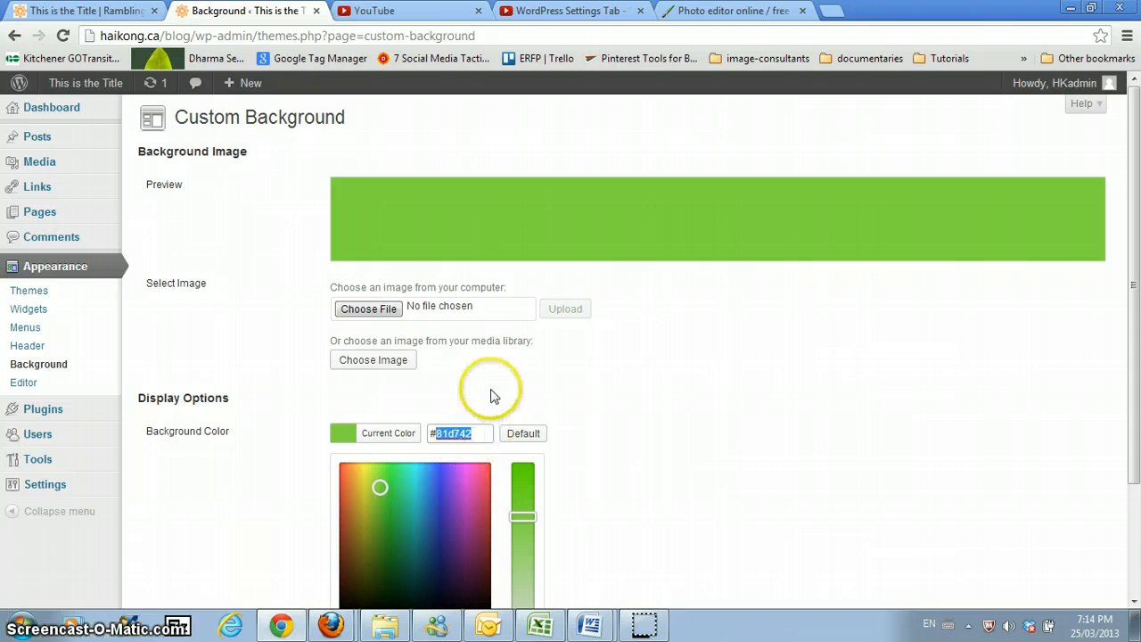
{"action": "left_click", "coordinate": [604, 419]}
{"action": "left_click", "coordinate": [379, 434]}
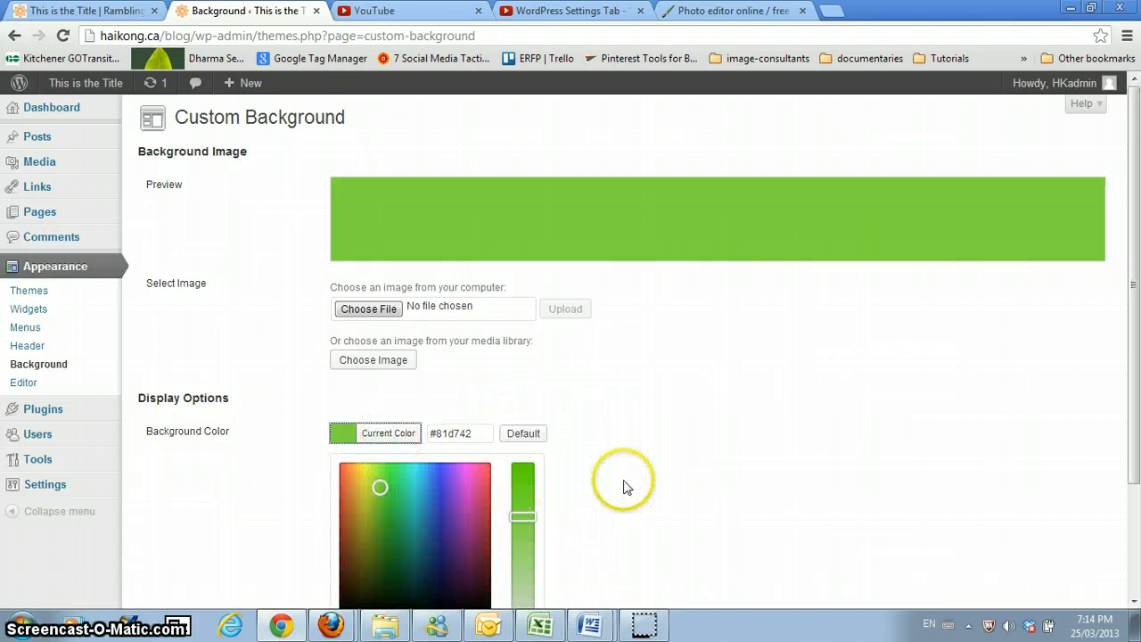
Fine-tune the background color's hue and saturation to #84d352 and save the background changes
{"action": "scroll", "coordinate": [623, 485], "scroll_direction": "down", "scroll_amount": 2}
{"action": "left_click_drag", "start_coordinate": [380, 403], "coordinate": [373, 456]}
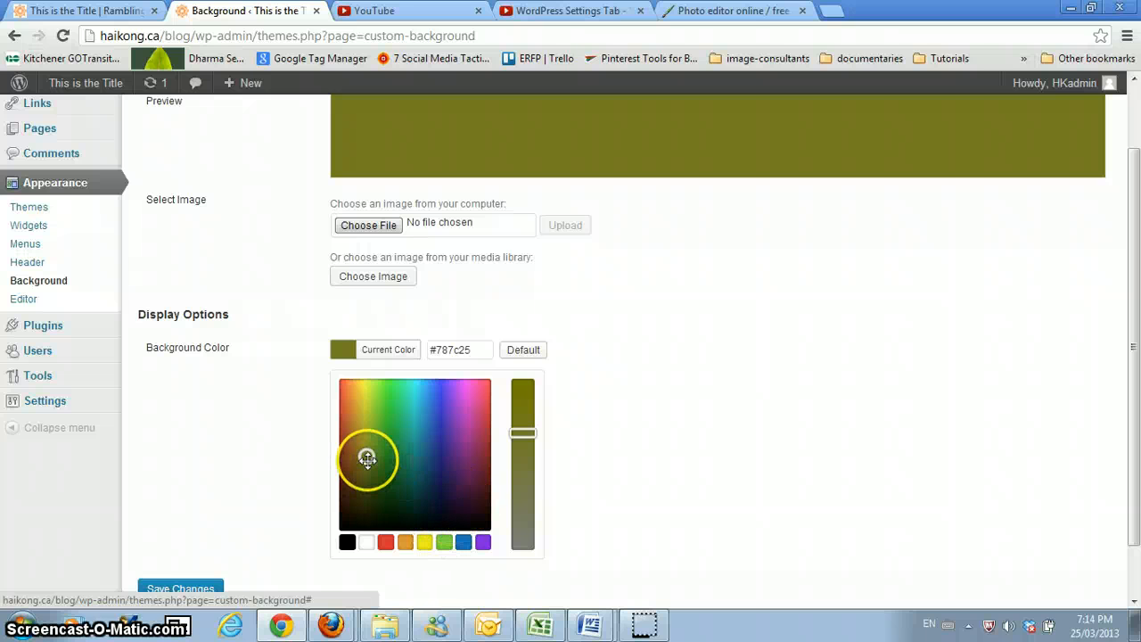
{"action": "left_click_drag", "start_coordinate": [368, 458], "coordinate": [383, 409]}
{"action": "left_click", "coordinate": [526, 434]}
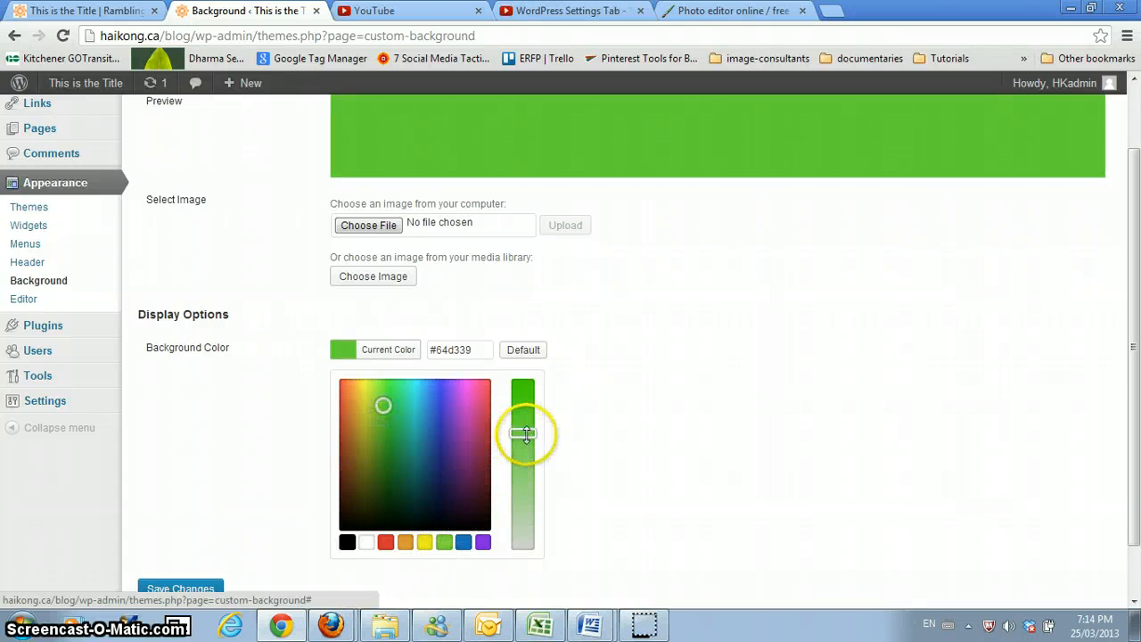
{"action": "mouse_move", "coordinate": [524, 434]}
{"action": "left_mouse_down"}
{"action": "mouse_move", "coordinate": [525, 522]}
{"action": "mouse_move", "coordinate": [529, 390]}
{"action": "mouse_move", "coordinate": [534, 448]}
{"action": "left_mouse_up"}
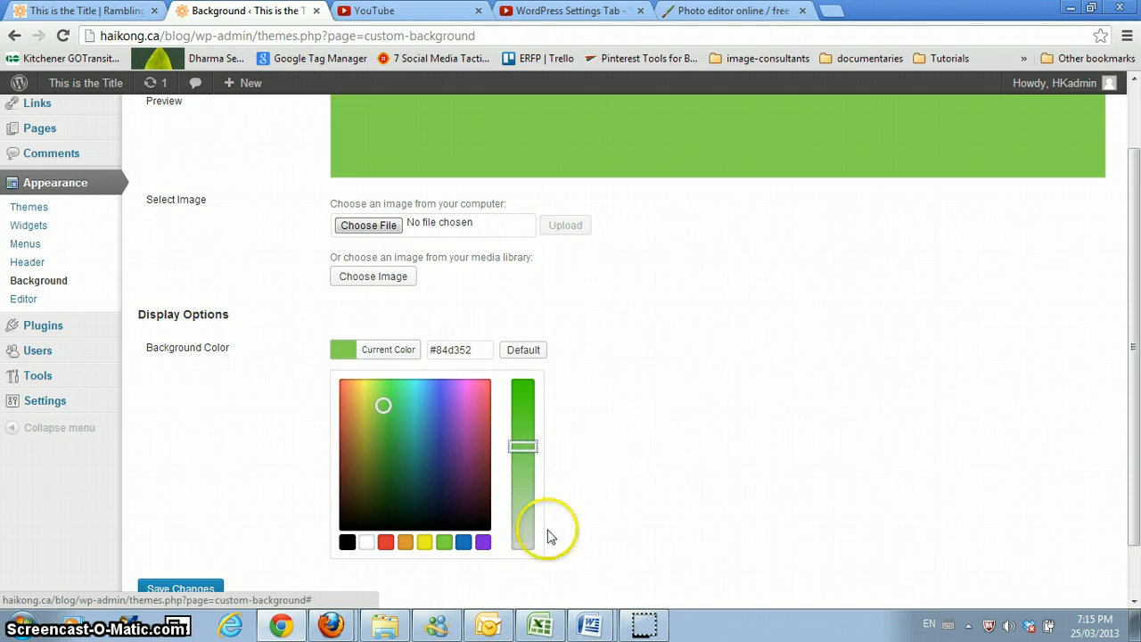
{"action": "scroll", "coordinate": [171, 560], "scroll_direction": "down", "scroll_amount": 1}
{"action": "left_click", "coordinate": [180, 527]}
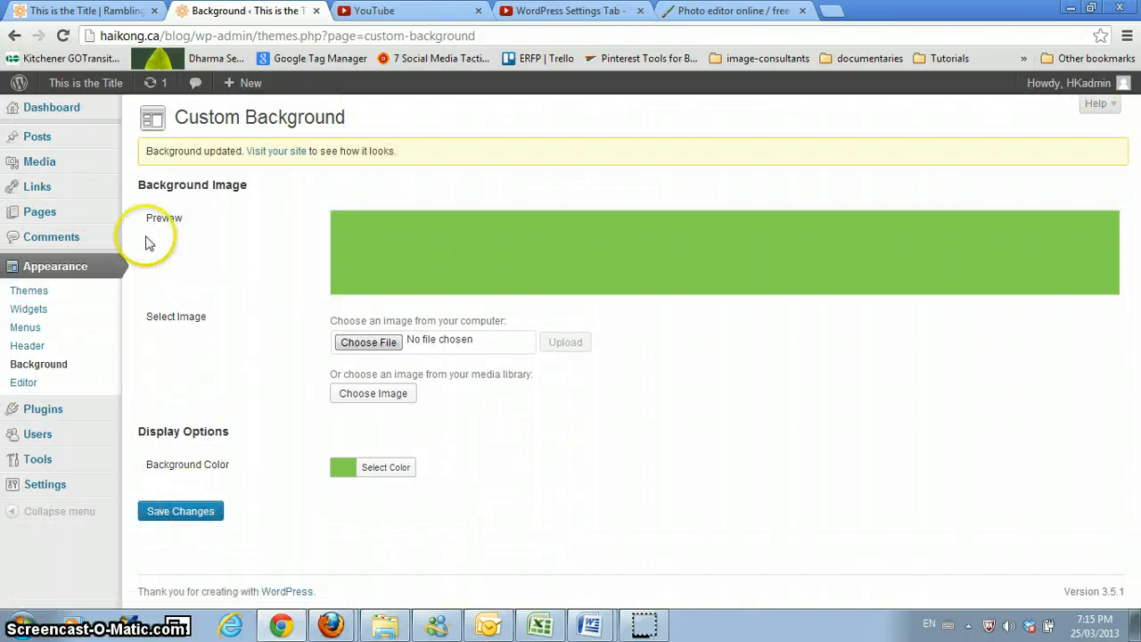
Reload the live blog and inspect the new background color along the whole page
{"action": "left_click", "coordinate": [65, 16]}
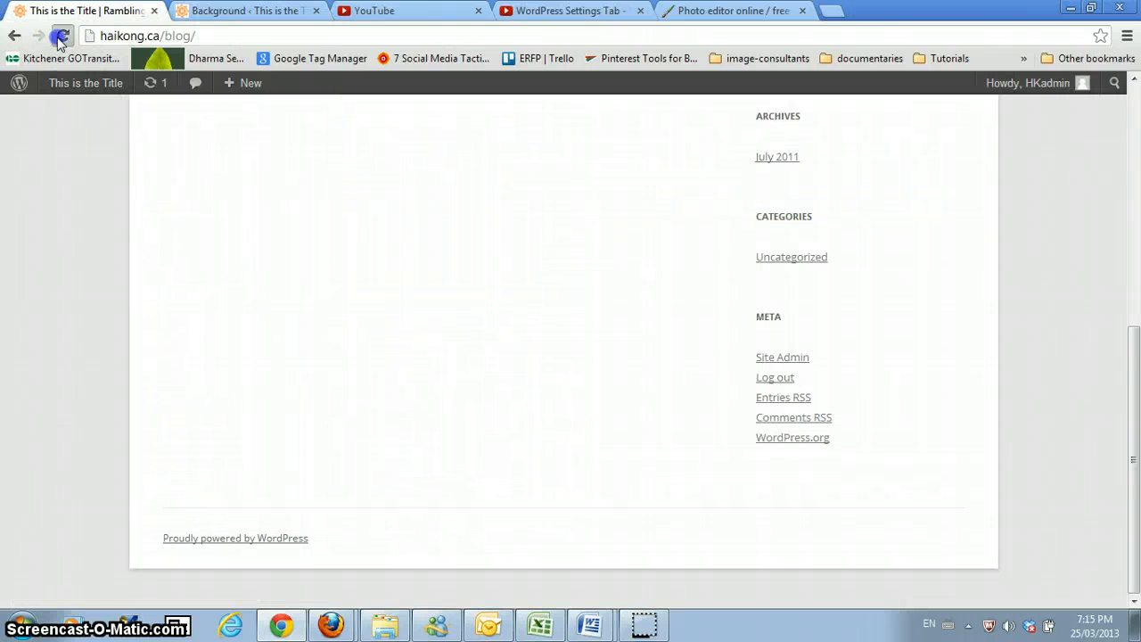
{"action": "left_click", "coordinate": [60, 36]}
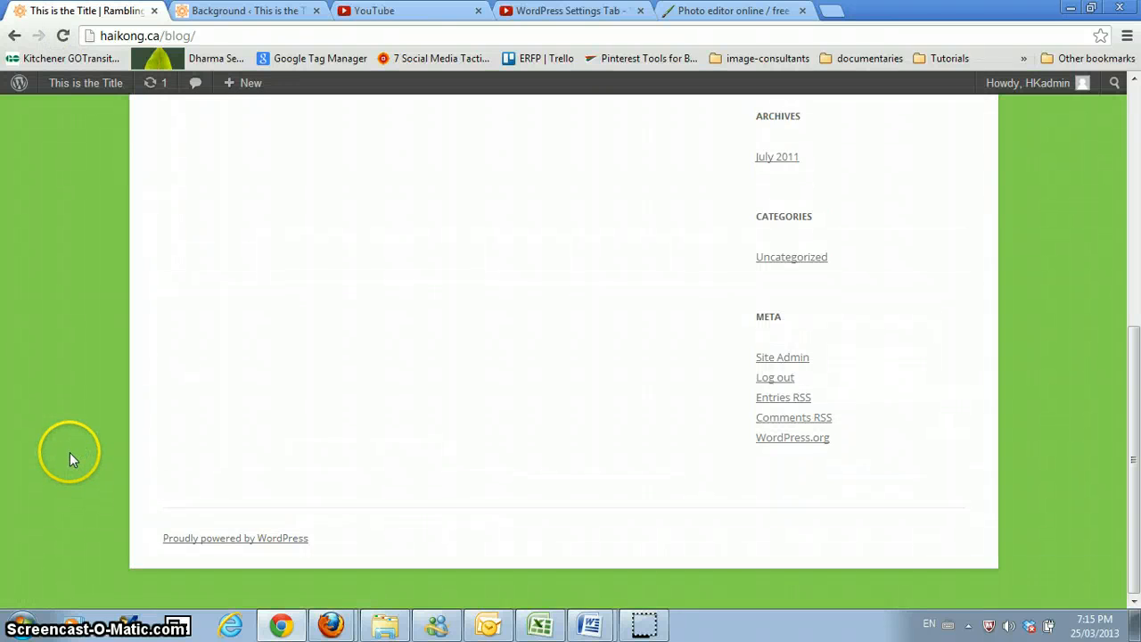
{"action": "scroll", "coordinate": [69, 452], "scroll_direction": "up", "scroll_amount": 5}
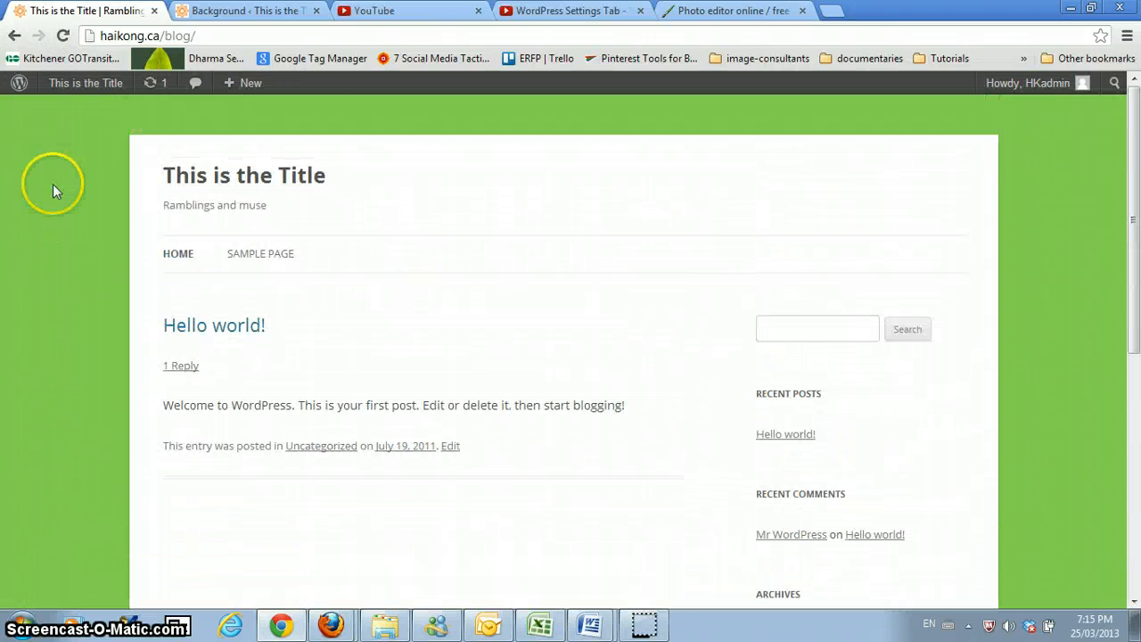
{"action": "scroll", "coordinate": [1073, 383], "scroll_direction": "down", "scroll_amount": 5}
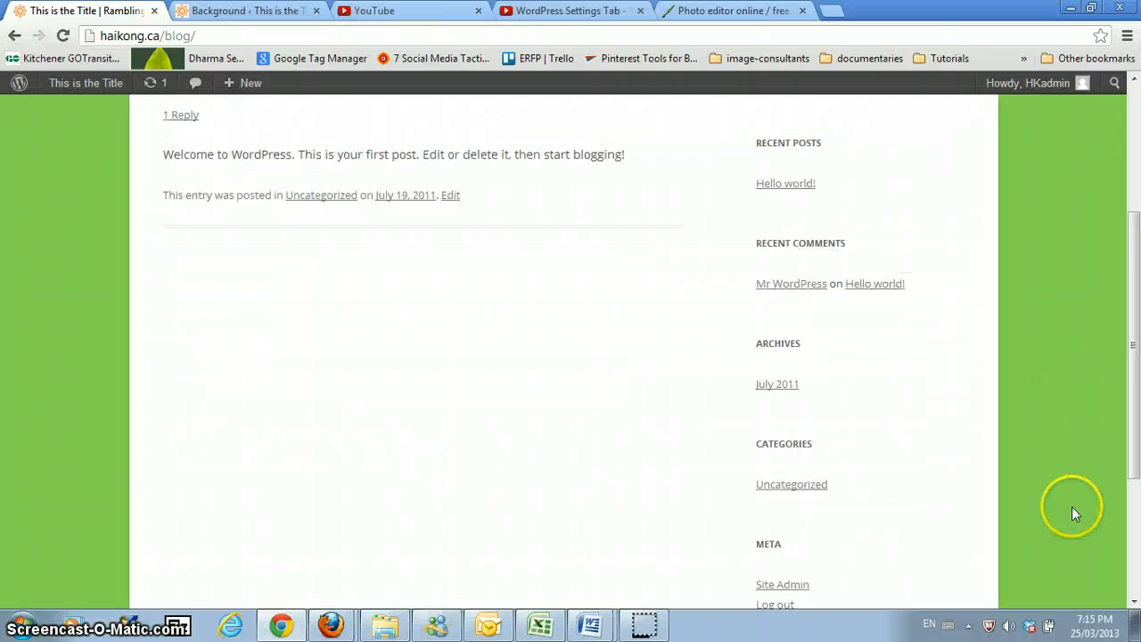
{"action": "scroll", "coordinate": [1048, 571], "scroll_direction": "up", "scroll_amount": 3}
{"action": "scroll", "coordinate": [1050, 512], "scroll_direction": "up", "scroll_amount": 3}
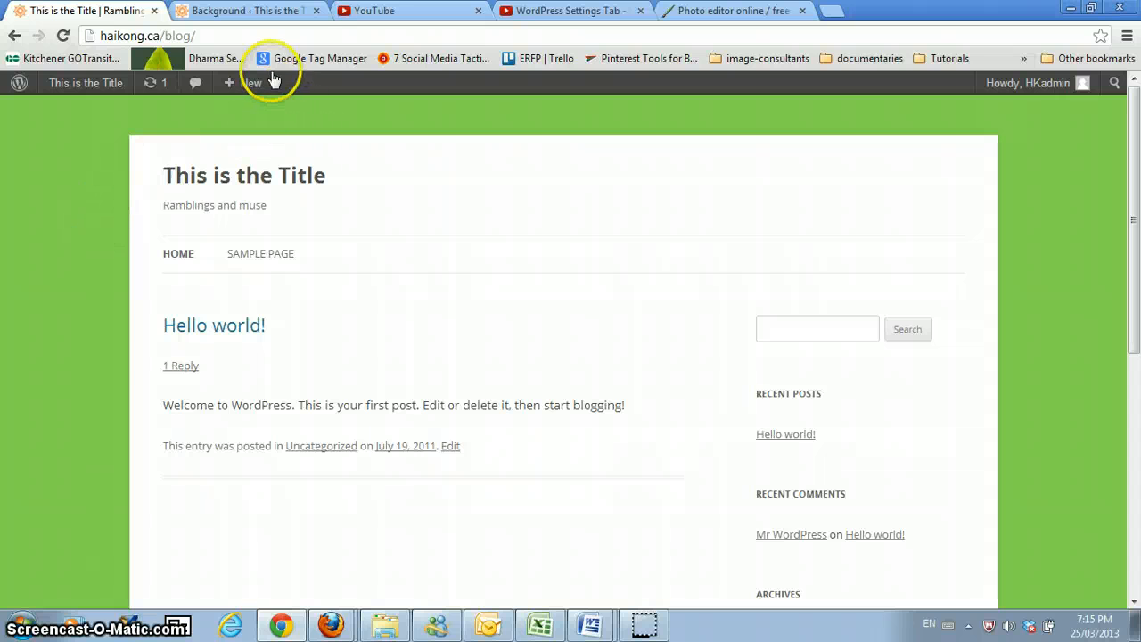
Go back to the WordPress admin and open the theme's custom header settings
{"action": "left_click", "coordinate": [261, 15]}
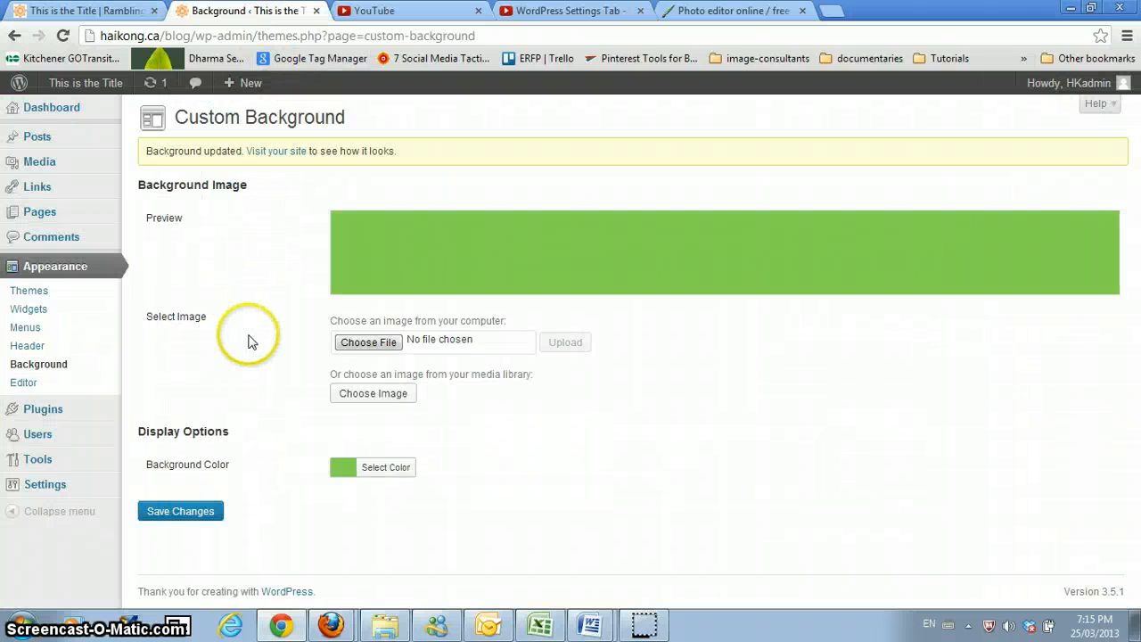
{"action": "left_click", "coordinate": [26, 348]}
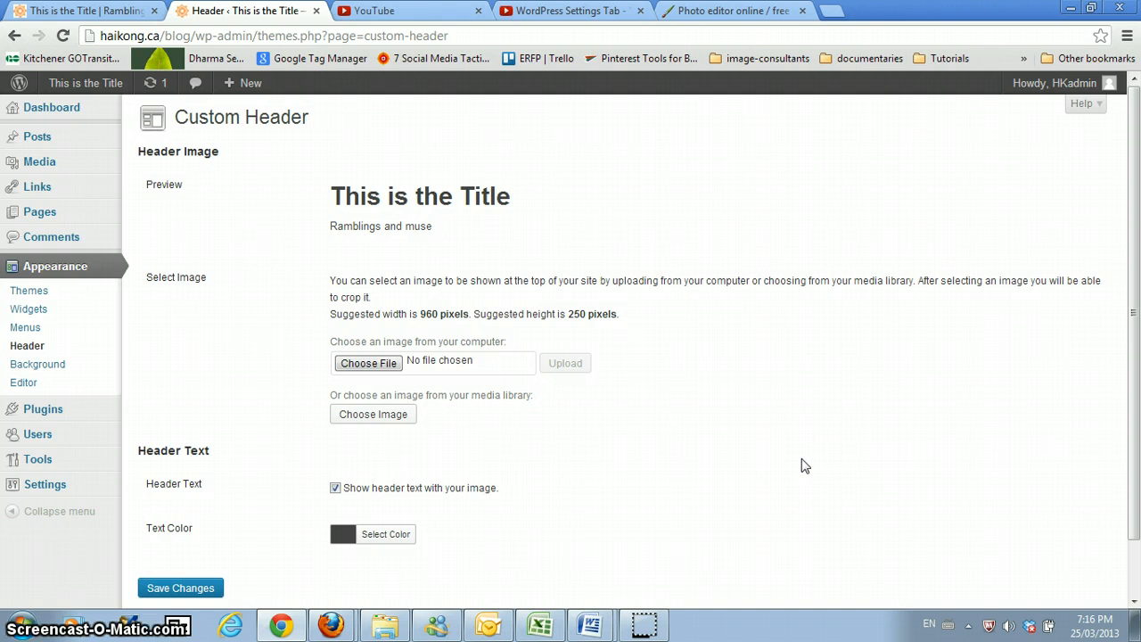
{"action": "left_click", "coordinate": [807, 456]}
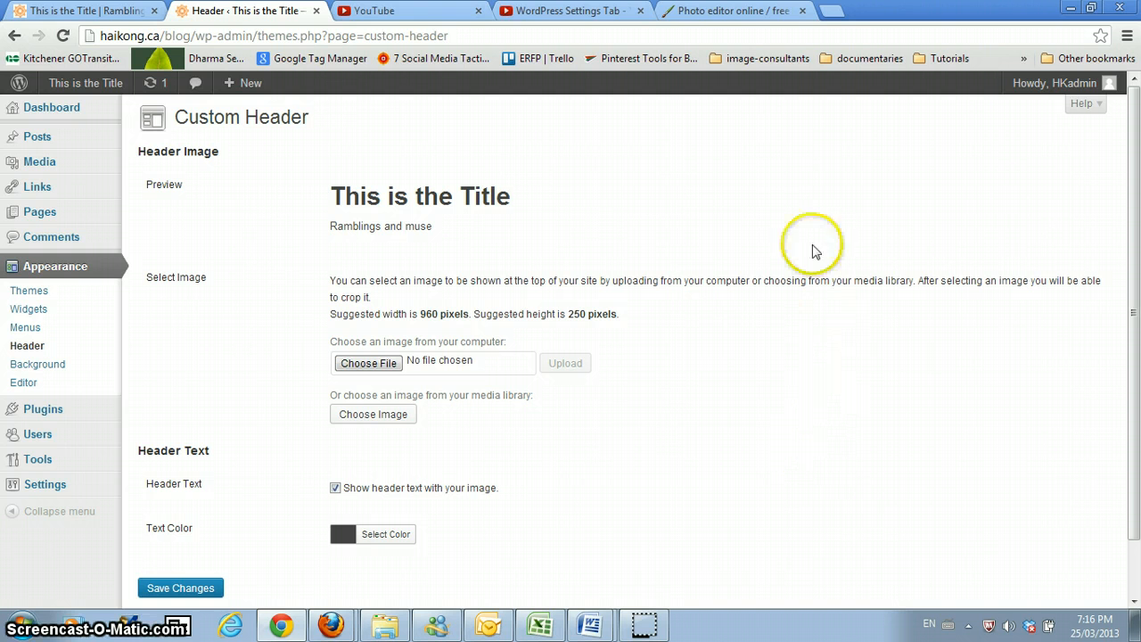
Switch to the Pixlr site and start a fresh session of the advanced Pixlr editor
{"action": "left_click", "coordinate": [753, 13]}
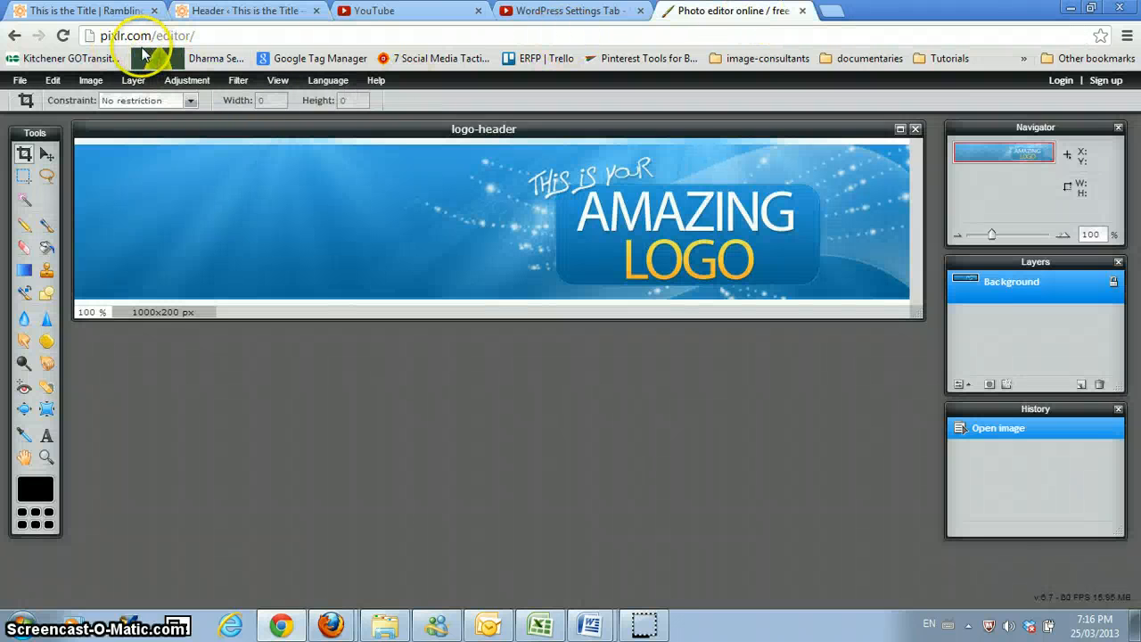
{"action": "left_click", "coordinate": [15, 37]}
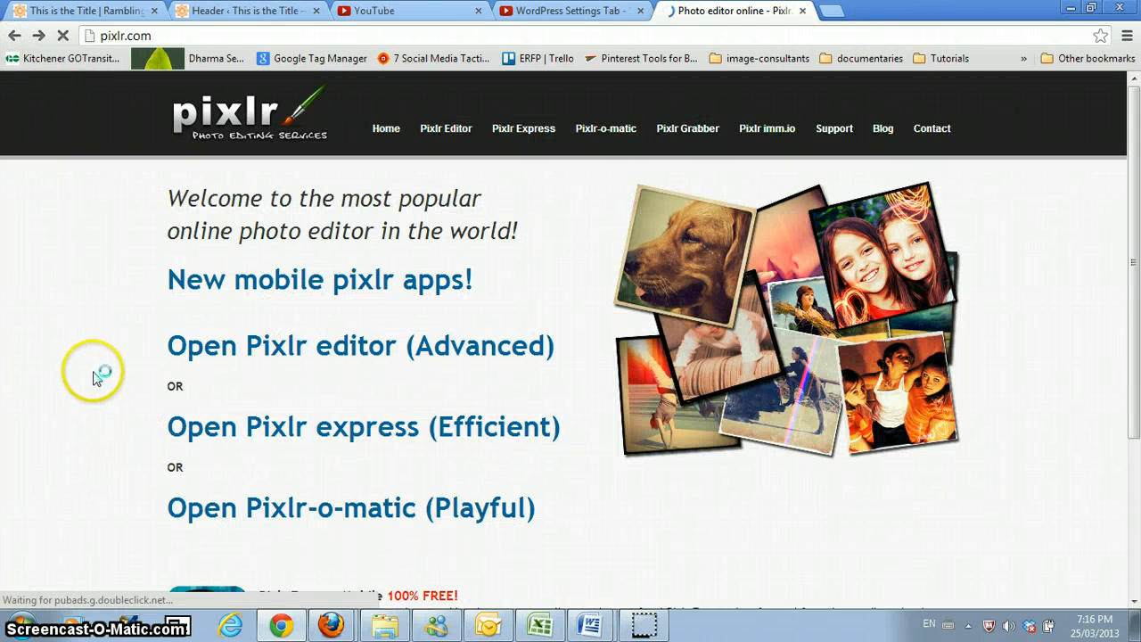
{"action": "left_click", "coordinate": [301, 348]}
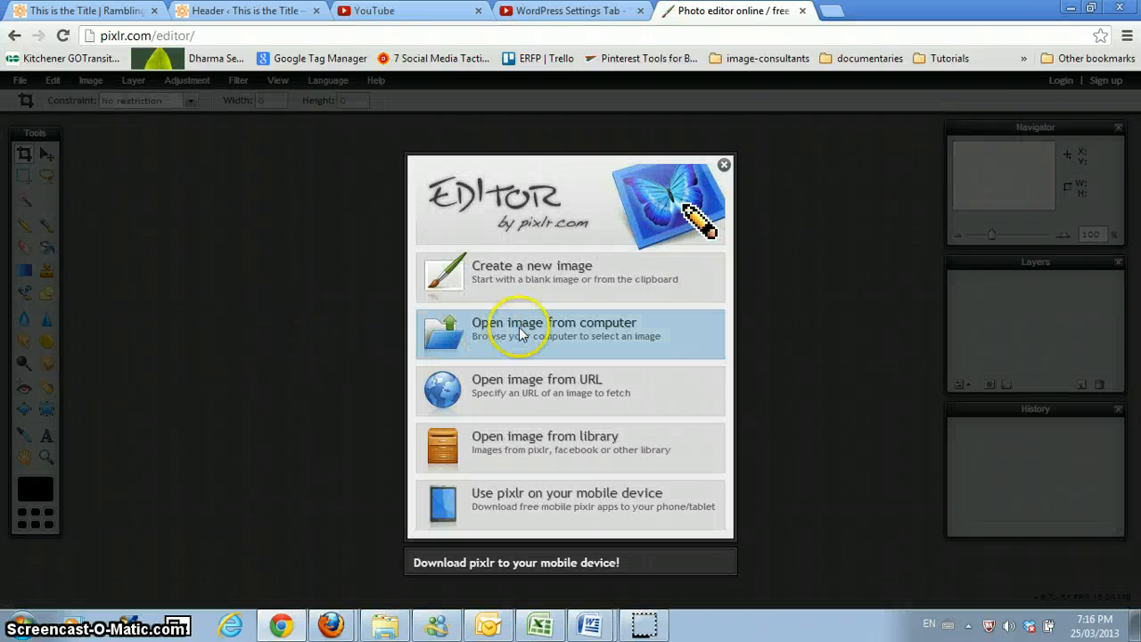
Open the blue-header image from the computer's AICI-Assets folder for editing
{"action": "left_click", "coordinate": [527, 331]}
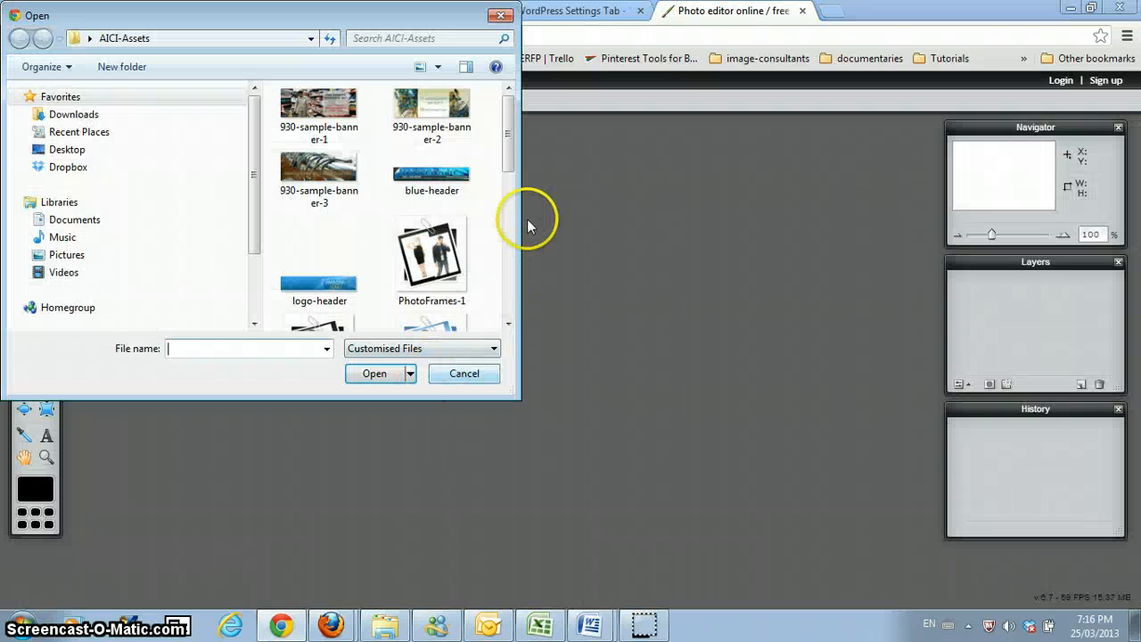
{"action": "mouse_move", "coordinate": [512, 158]}
{"action": "left_mouse_down"}
{"action": "mouse_move", "coordinate": [532, 322]}
{"action": "mouse_move", "coordinate": [528, 164]}
{"action": "mouse_move", "coordinate": [509, 162]}
{"action": "mouse_move", "coordinate": [509, 148]}
{"action": "mouse_move", "coordinate": [509, 159]}
{"action": "left_mouse_up"}
{"action": "left_click", "coordinate": [445, 154]}
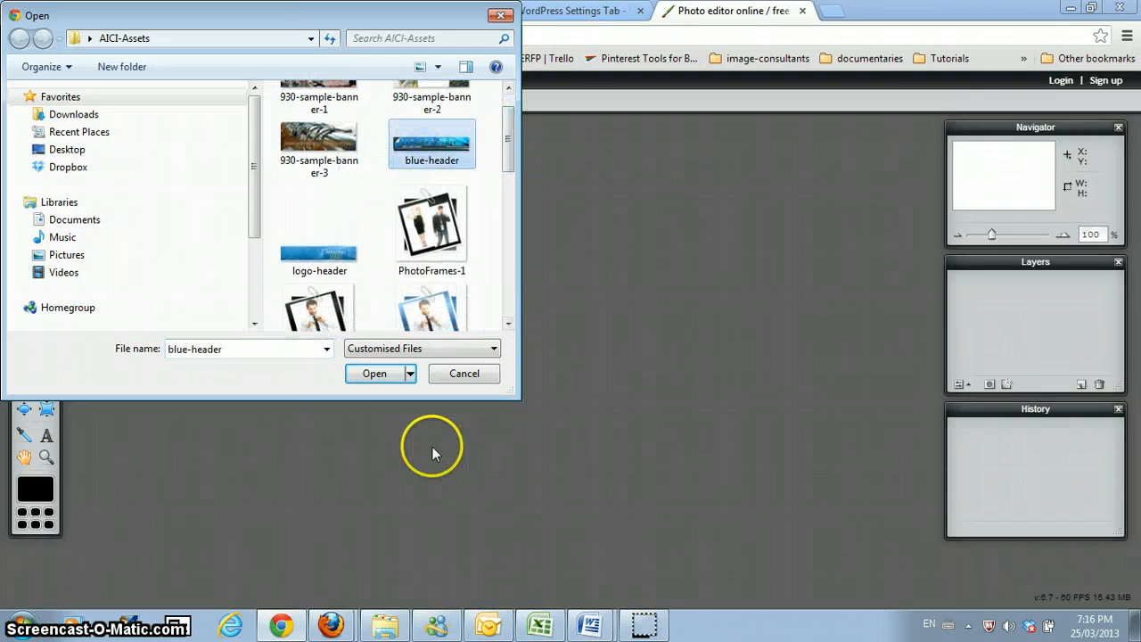
{"action": "left_click", "coordinate": [374, 372]}
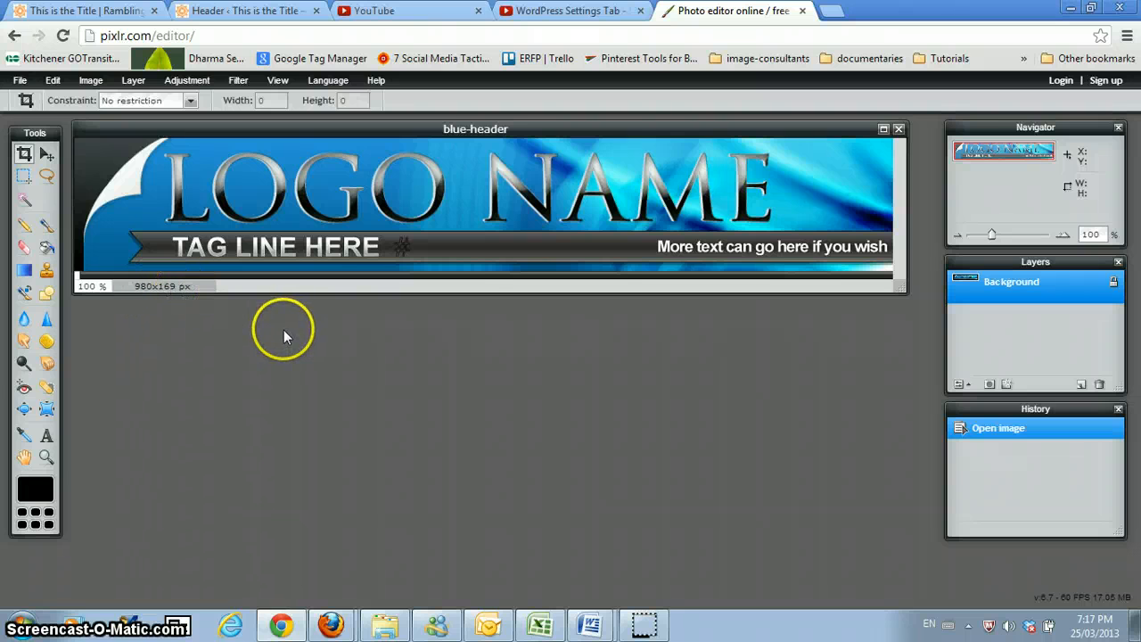
Compare the suggested header size in the WordPress custom header settings with the blue-header image open in Pixlr
{"action": "left_click", "coordinate": [256, 13]}
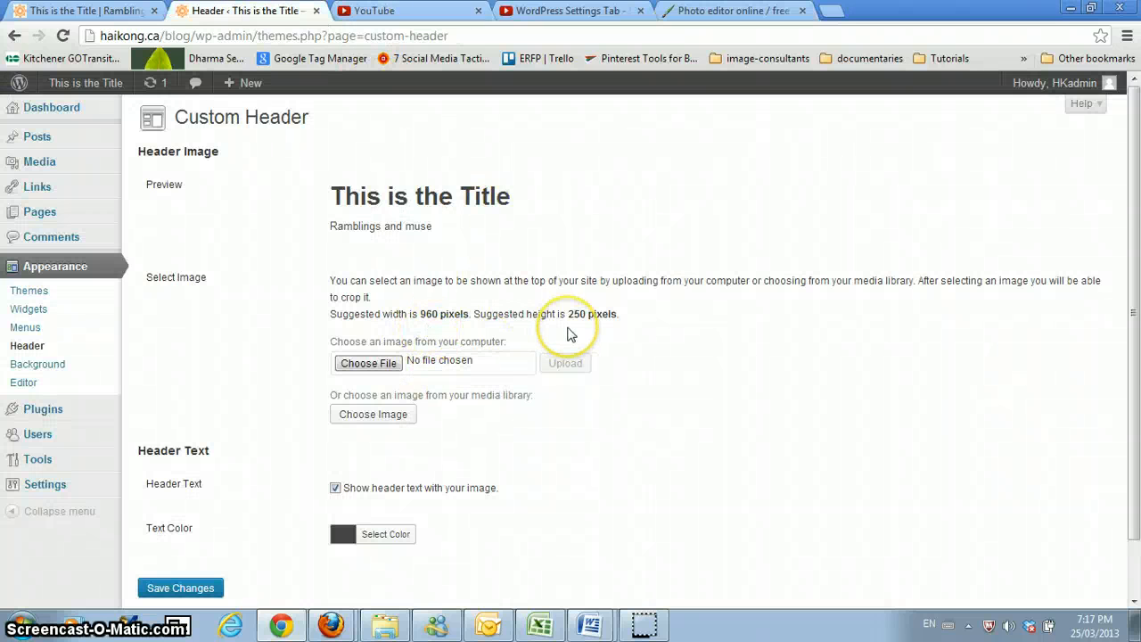
{"action": "left_click", "coordinate": [704, 14]}
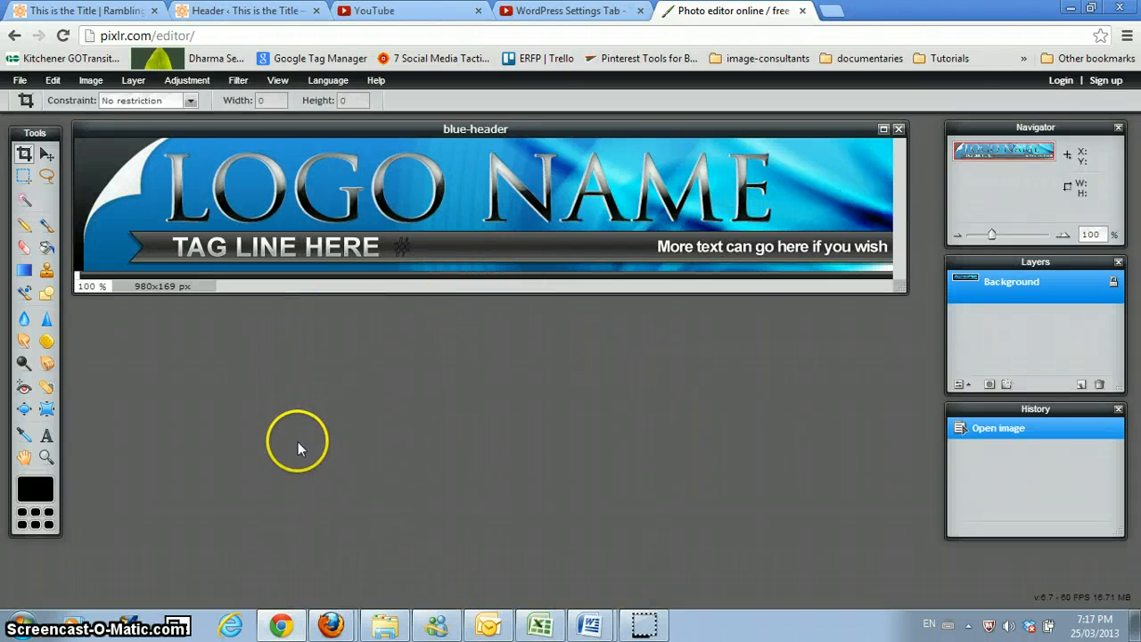
Upload blue-header.jpg from the AICI-Assets folder as the blog's header image in the WordPress custom header settings
{"action": "left_click", "coordinate": [240, 12]}
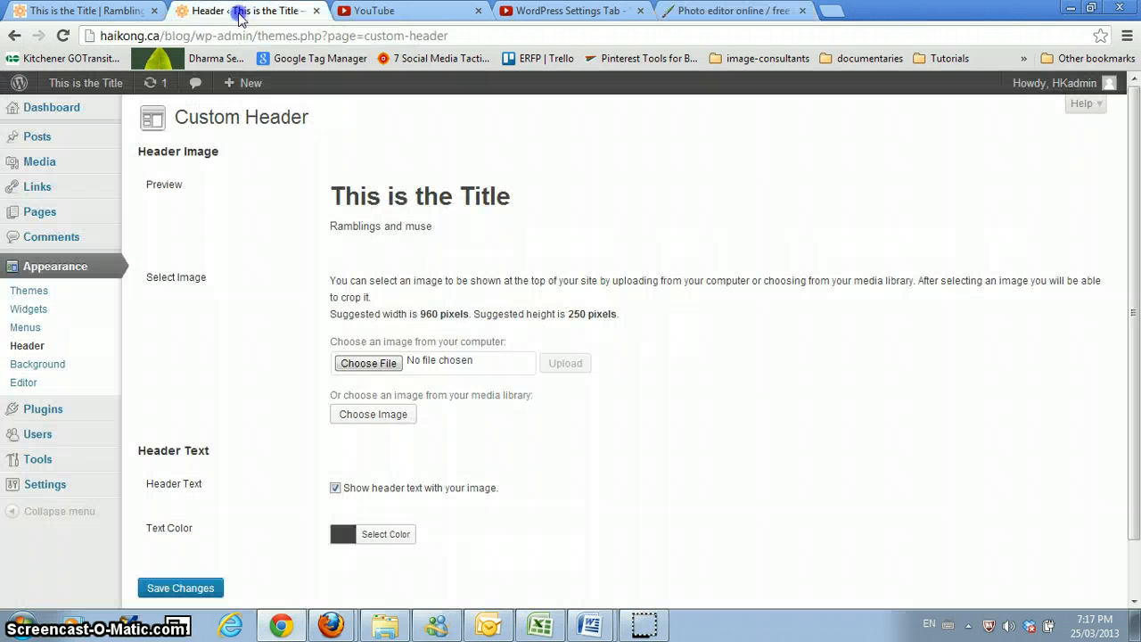
{"action": "left_click", "coordinate": [366, 363]}
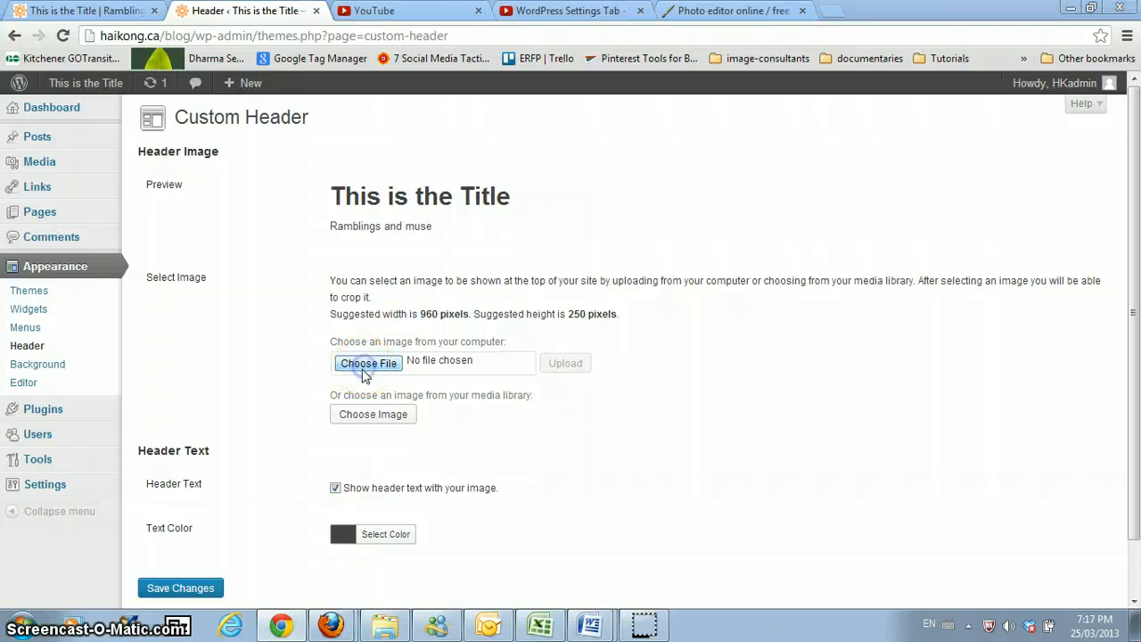
{"action": "left_click", "coordinate": [301, 297]}
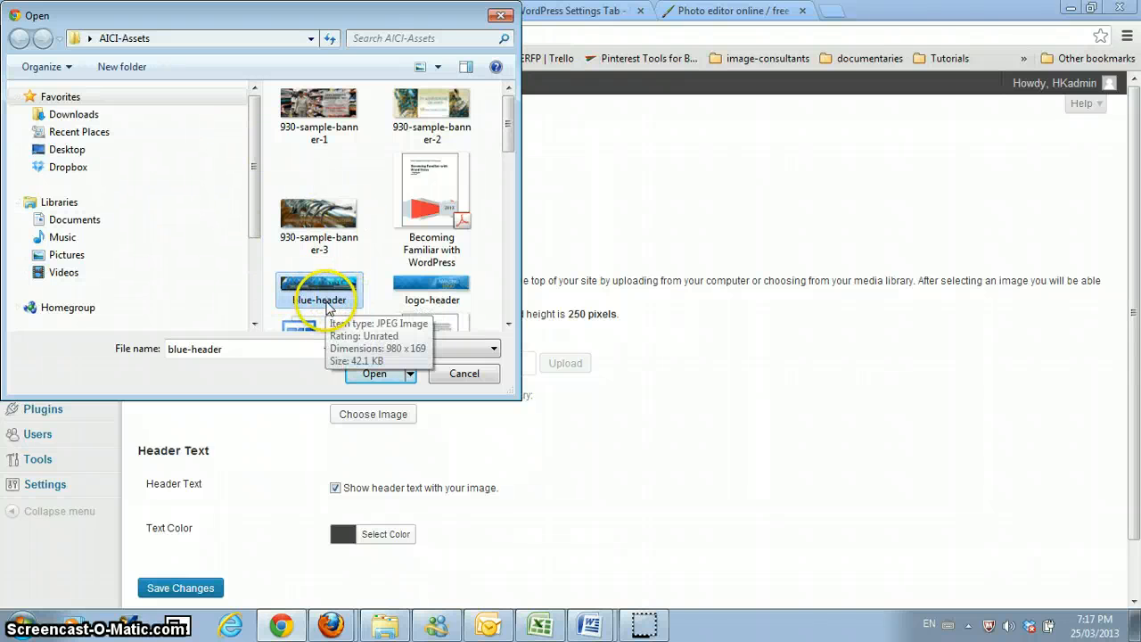
{"action": "left_click", "coordinate": [365, 378]}
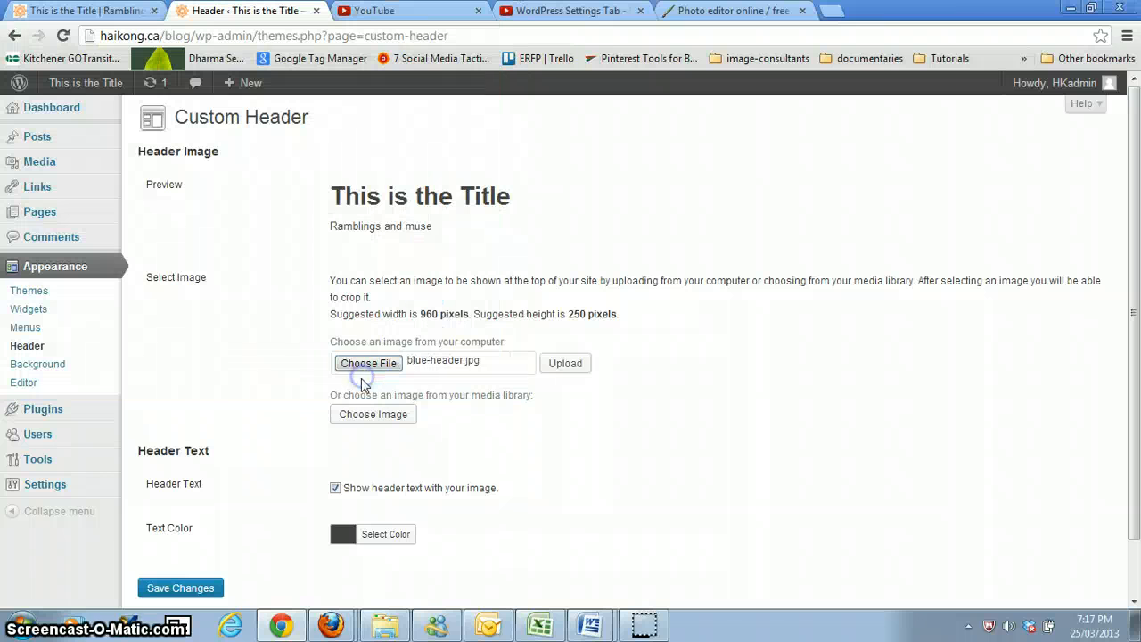
{"action": "left_click", "coordinate": [570, 364]}
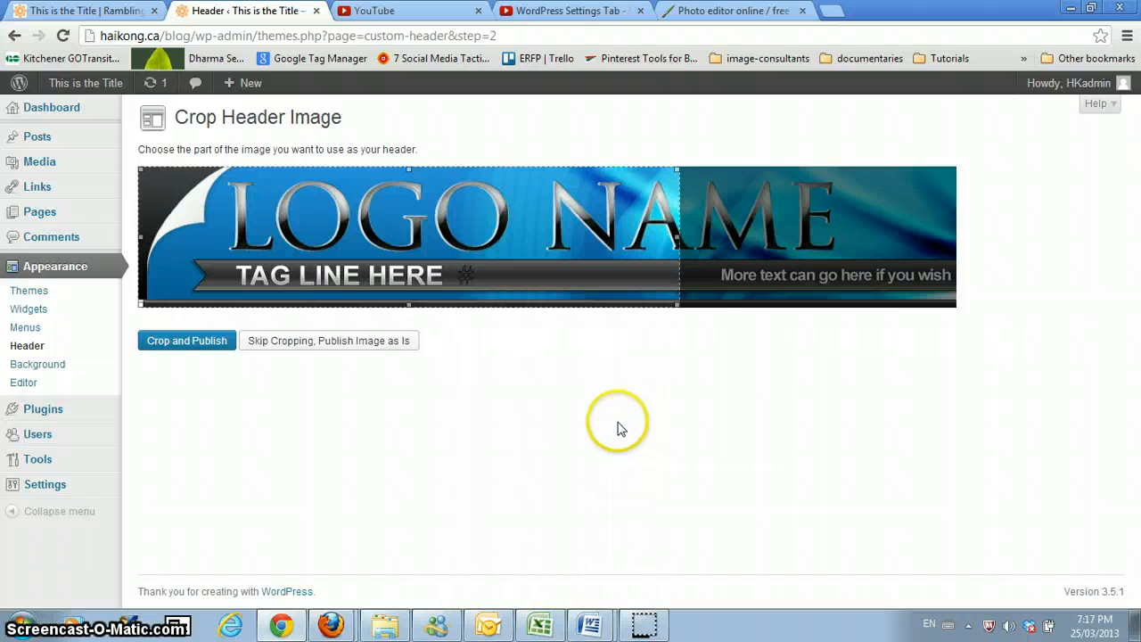
Publish the header with the crop area extended across the full image width, and save the header settings
{"action": "left_click_drag", "start_coordinate": [671, 241], "coordinate": [969, 233]}
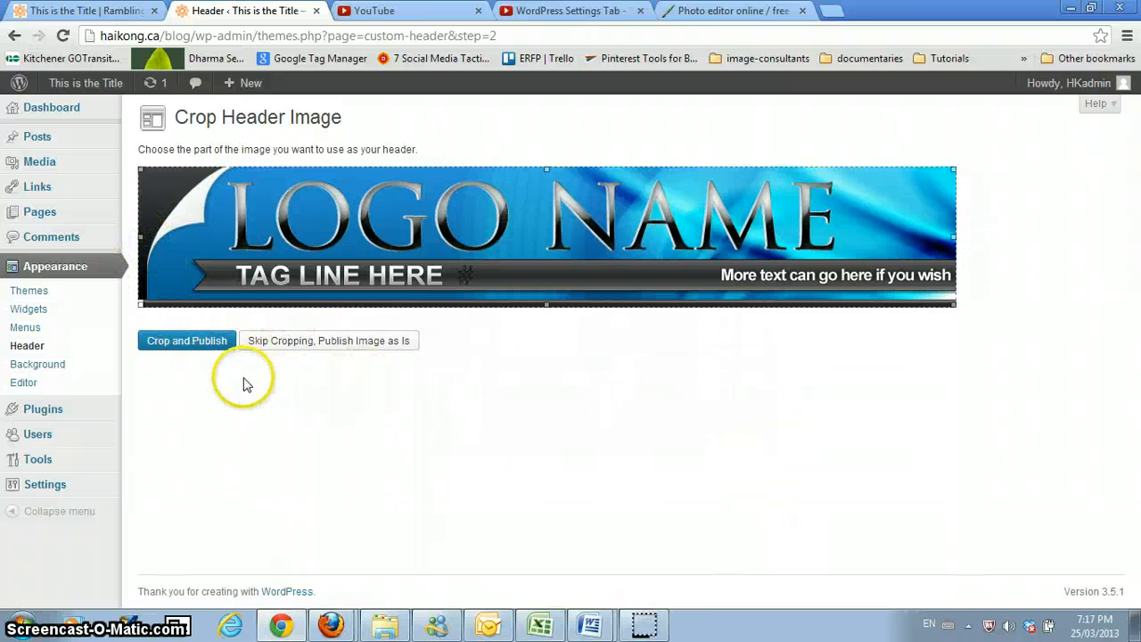
{"action": "left_click", "coordinate": [189, 342]}
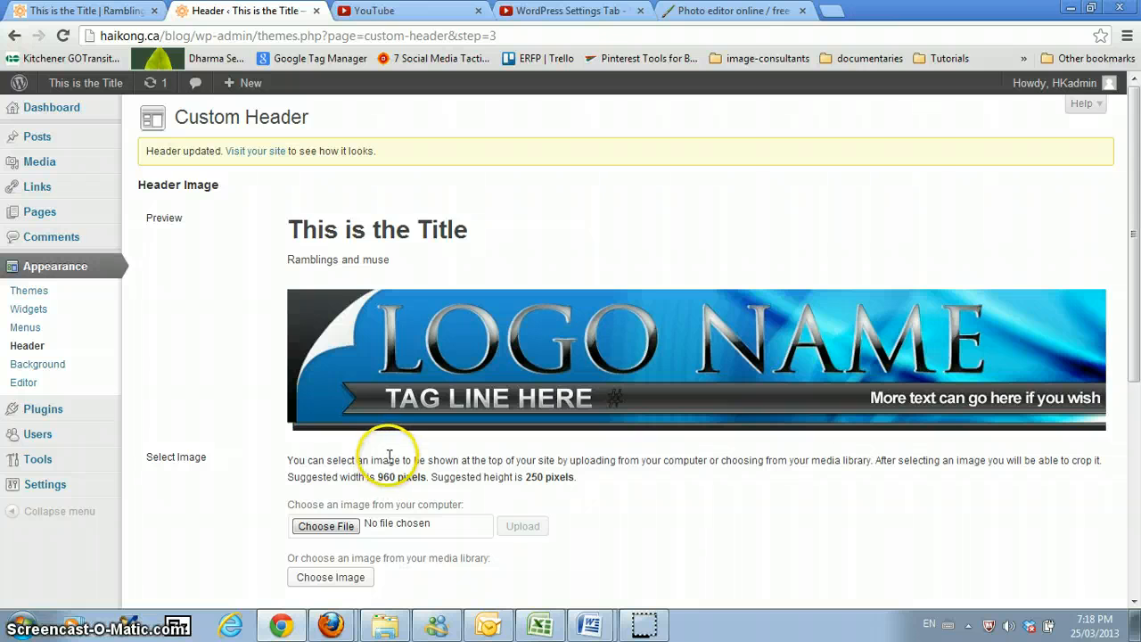
{"action": "scroll", "coordinate": [389, 456], "scroll_direction": "down", "scroll_amount": 4}
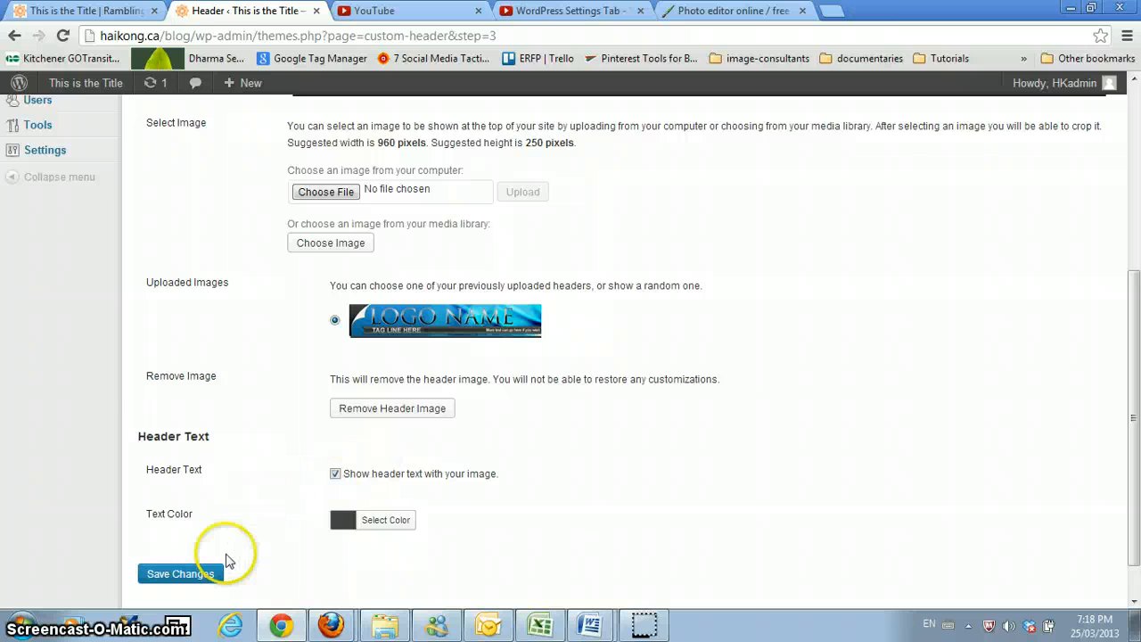
{"action": "left_click", "coordinate": [189, 570]}
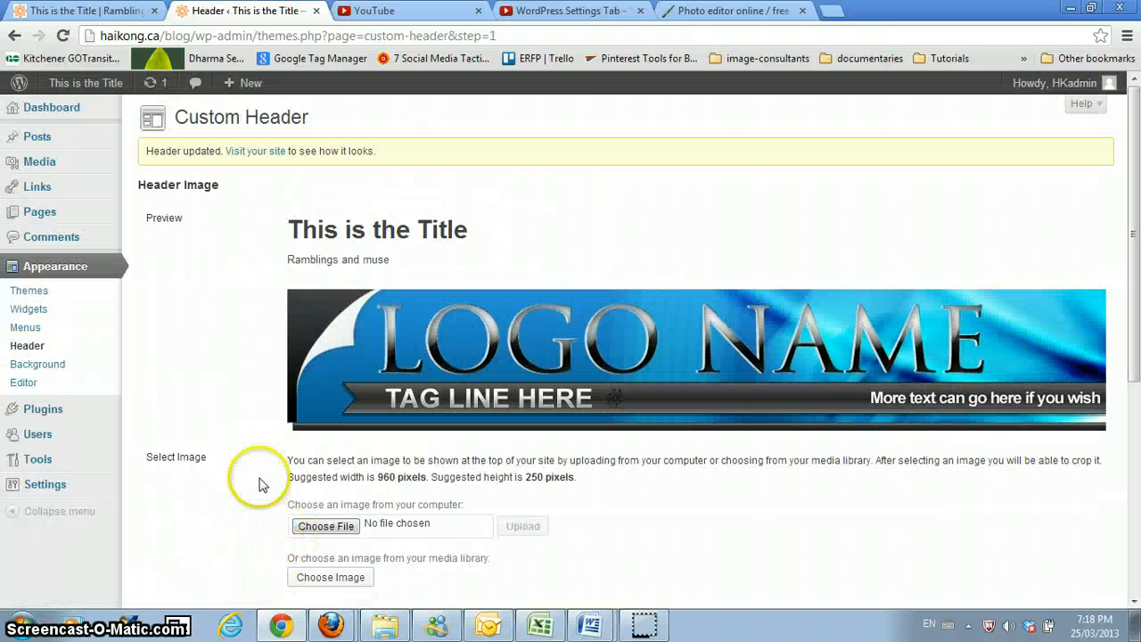
Reload the live blog and check how the new header image looks
{"action": "left_click", "coordinate": [100, 10]}
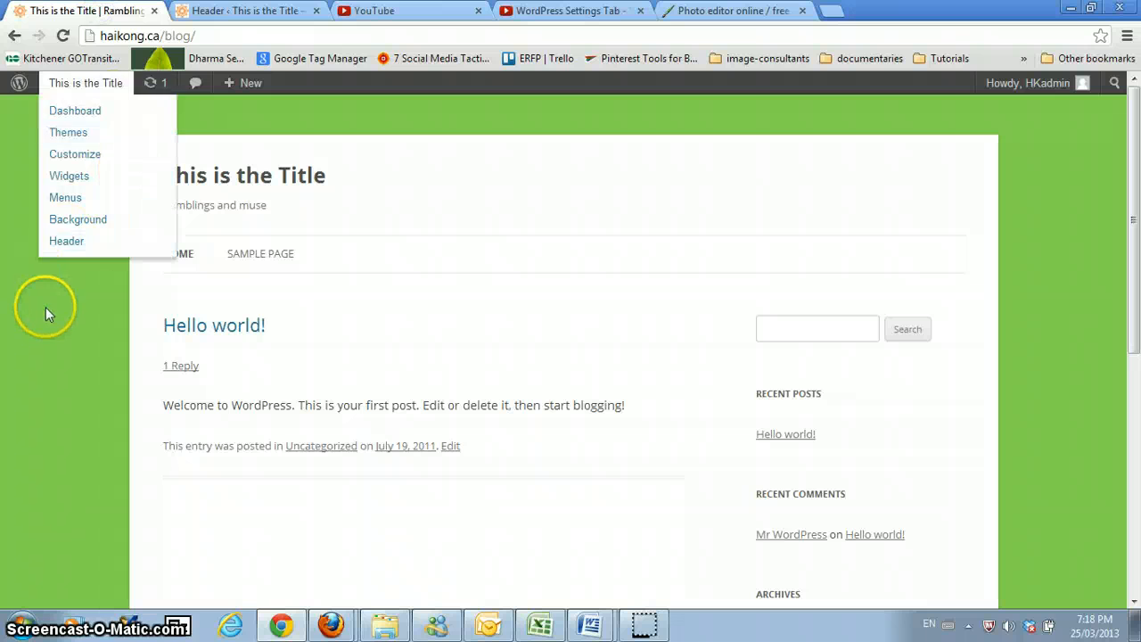
{"action": "left_click", "coordinate": [60, 37]}
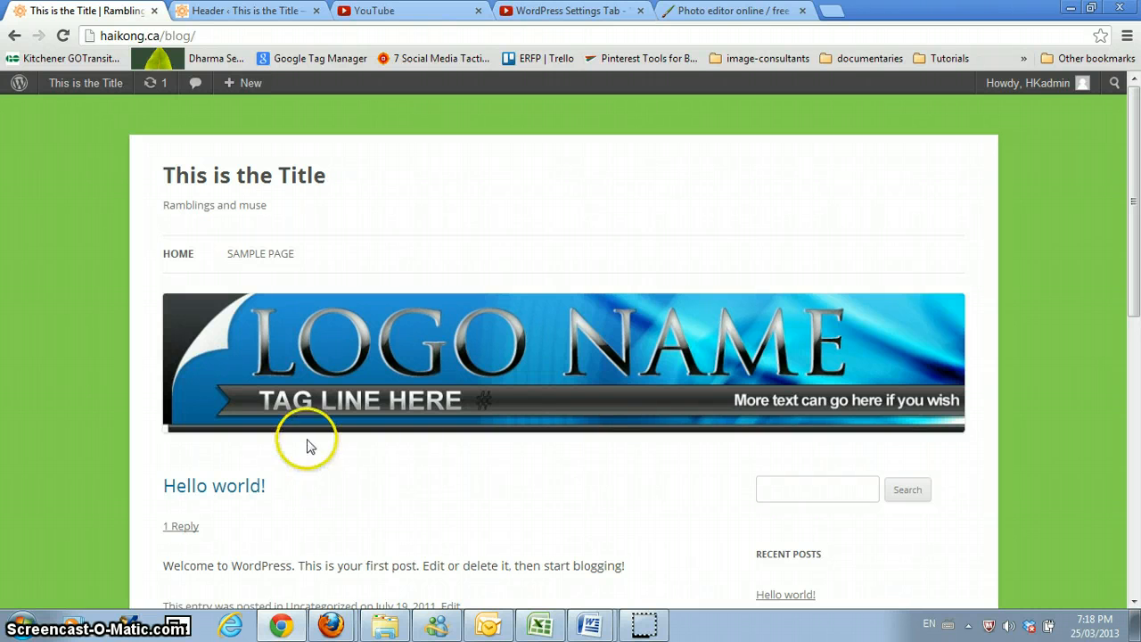
Set the blog's background color to dark gray #5e5e5c in the custom background settings and save the change
{"action": "left_click", "coordinate": [294, 23]}
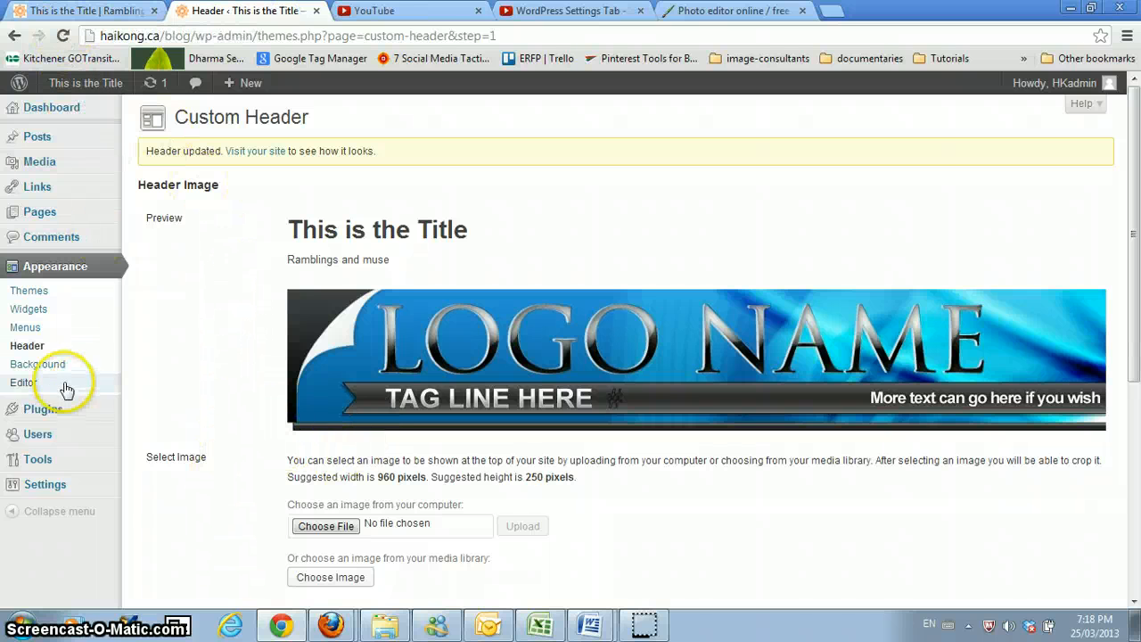
{"action": "left_click", "coordinate": [41, 363]}
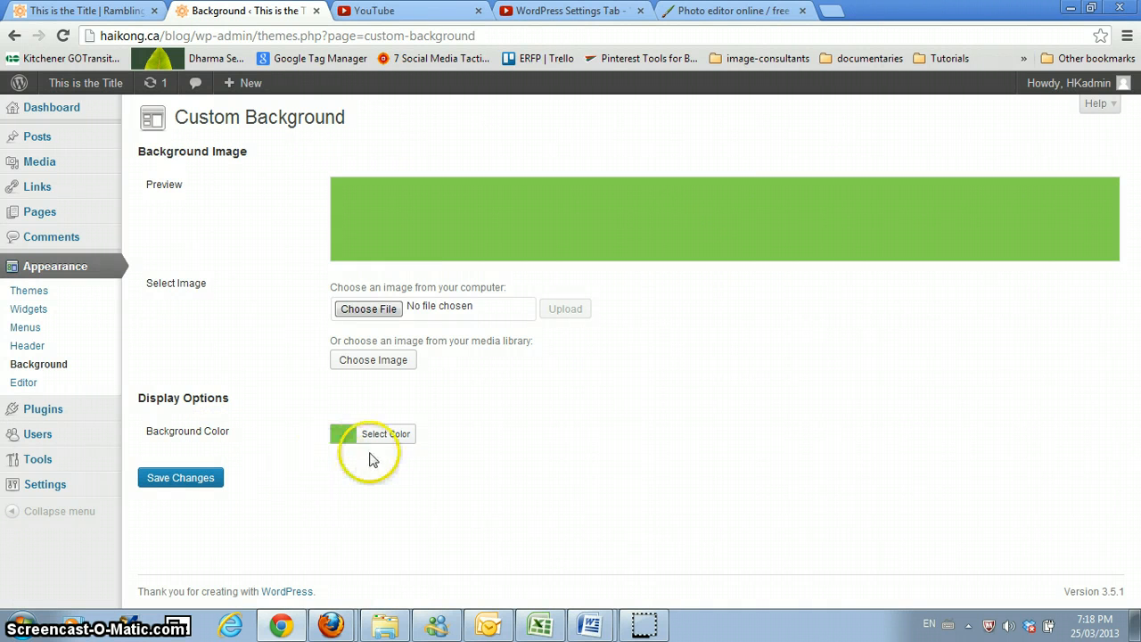
{"action": "left_click", "coordinate": [348, 436]}
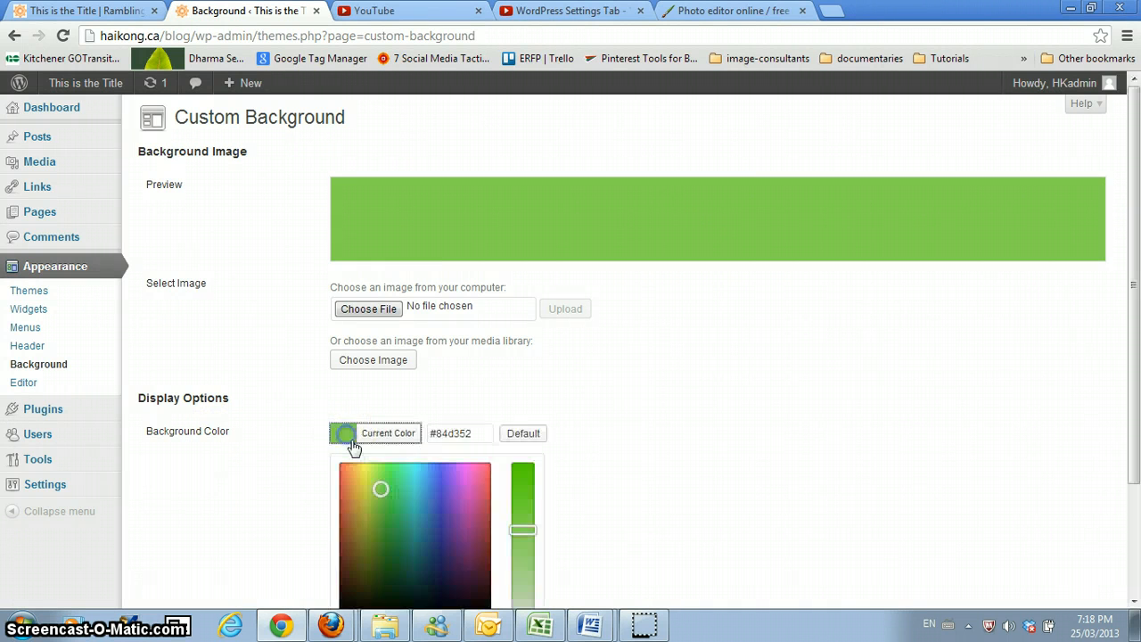
{"action": "scroll", "coordinate": [624, 489], "scroll_direction": "down", "scroll_amount": 3}
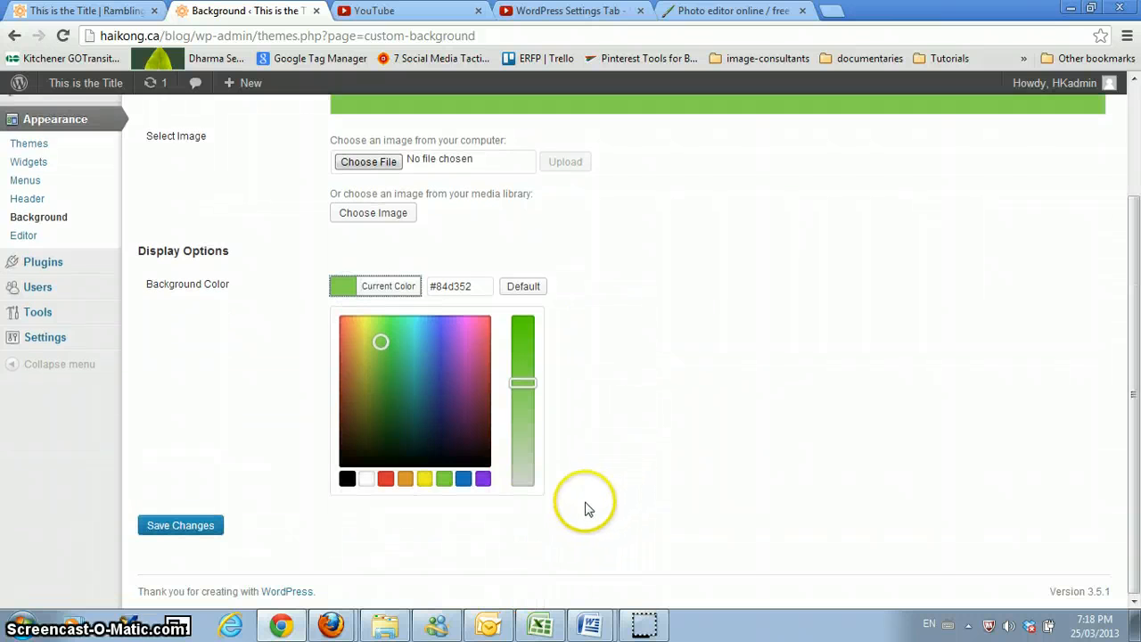
{"action": "left_click", "coordinate": [351, 477]}
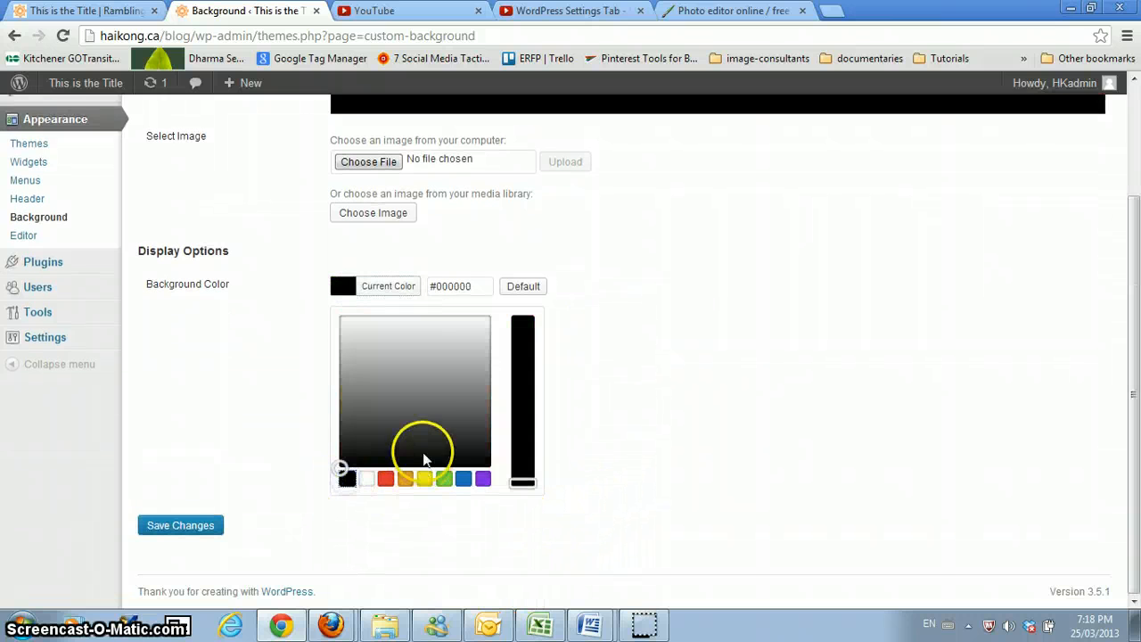
{"action": "left_click_drag", "start_coordinate": [399, 456], "coordinate": [354, 427]}
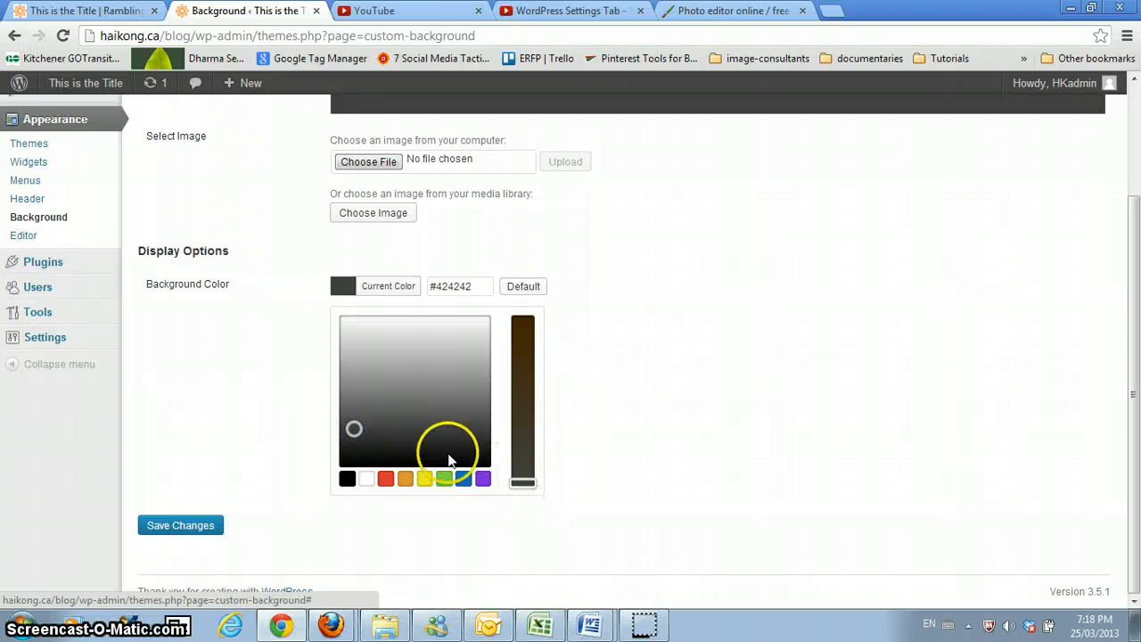
{"action": "left_click_drag", "start_coordinate": [406, 412], "coordinate": [359, 410]}
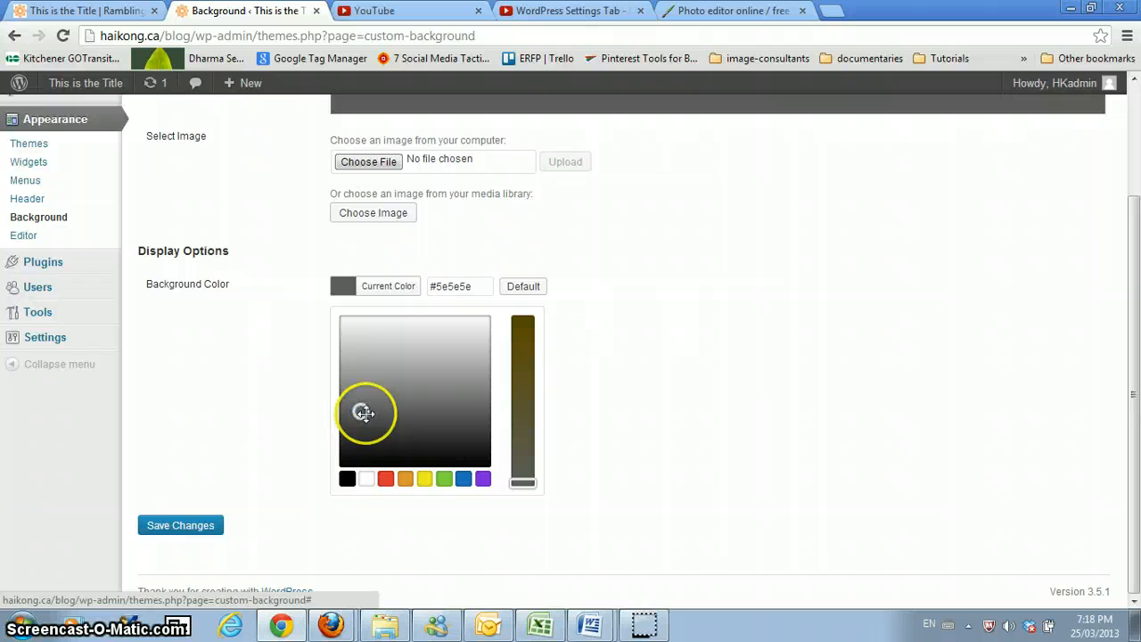
{"action": "left_click", "coordinate": [526, 482]}
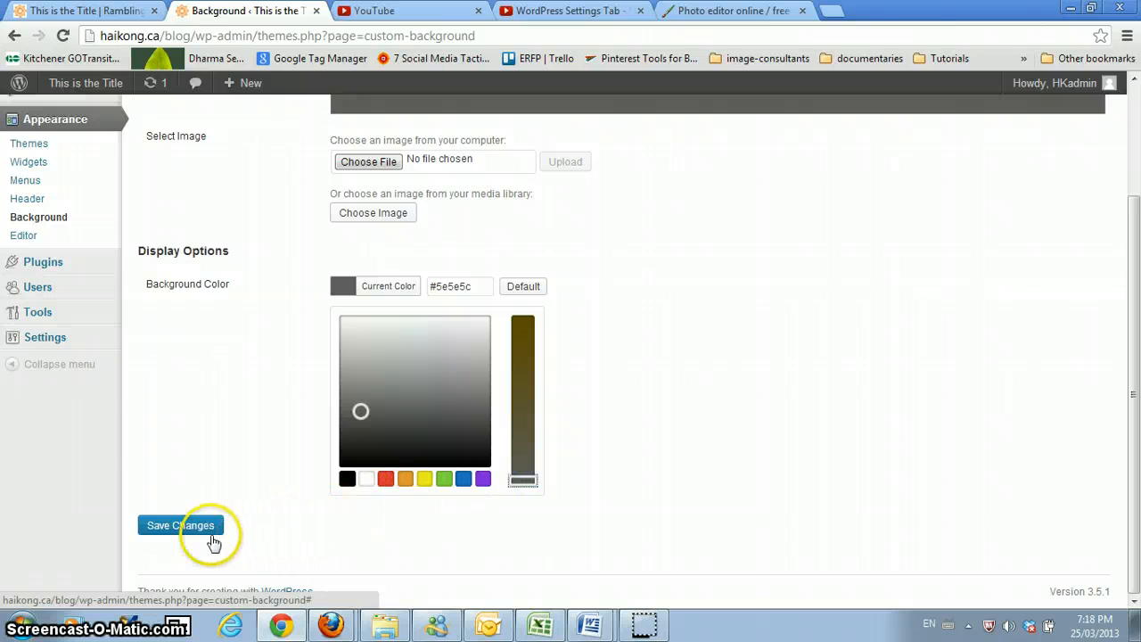
{"action": "left_click", "coordinate": [180, 525]}
Reload the live blog and view the gray background around the header image
{"action": "left_click", "coordinate": [85, 10]}
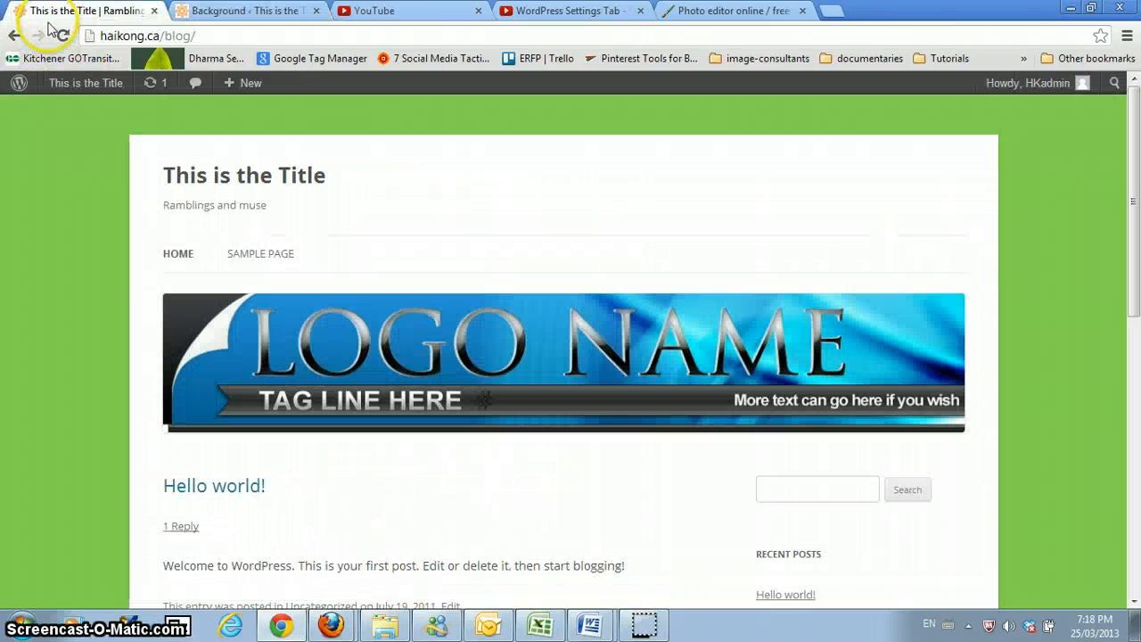
{"action": "left_click", "coordinate": [61, 37]}
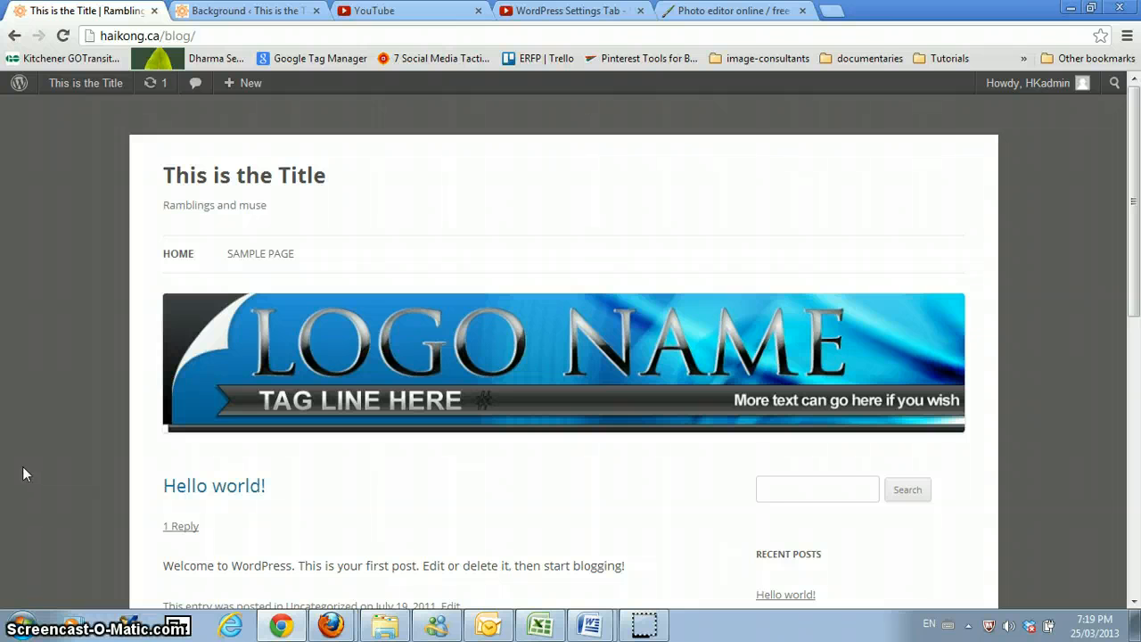
{"action": "left_click", "coordinate": [227, 138]}
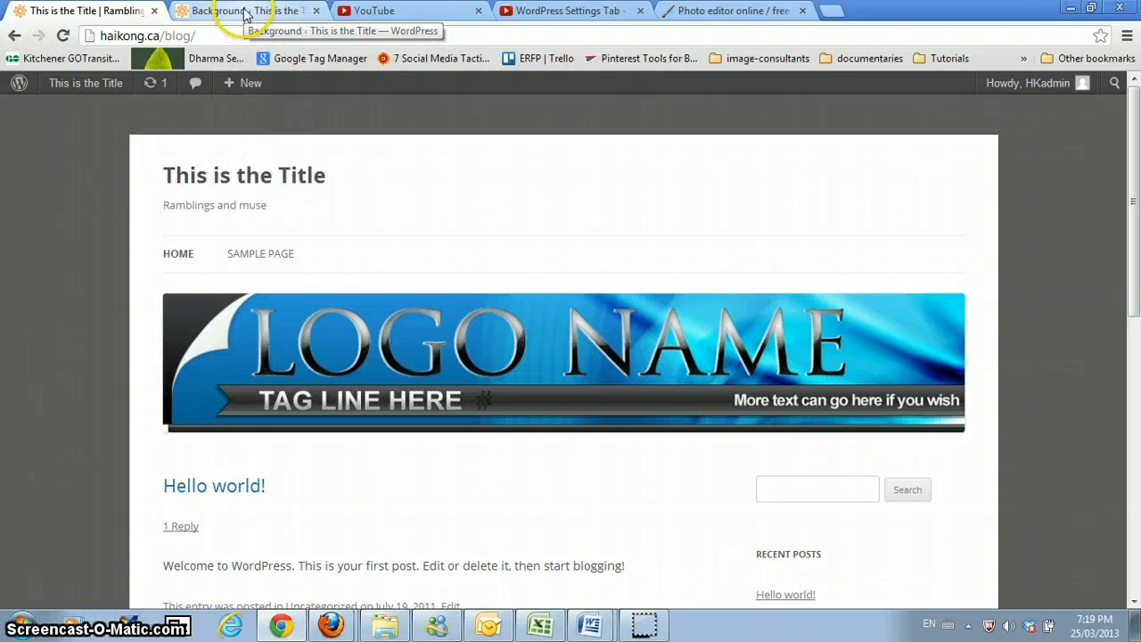
Change the blog's background color to the softened blue #4687bf in the custom background settings and save it
{"action": "left_click", "coordinate": [241, 11]}
{"action": "left_click", "coordinate": [97, 268]}
{"action": "left_click", "coordinate": [355, 471]}
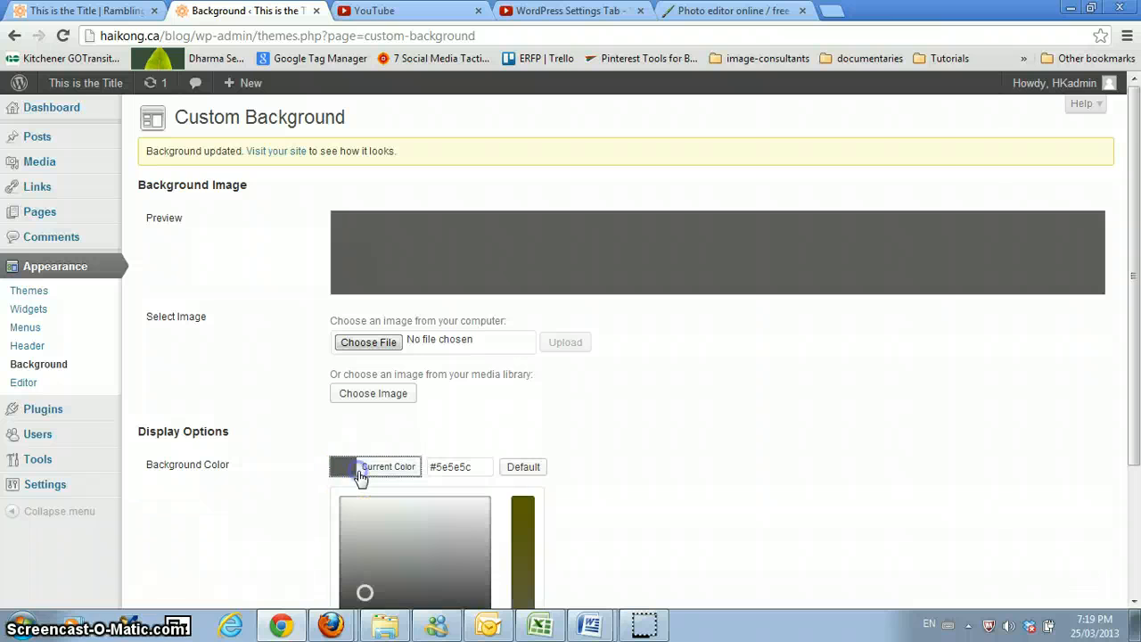
{"action": "scroll", "coordinate": [650, 547], "scroll_direction": "down", "scroll_amount": 2}
{"action": "left_click", "coordinate": [463, 493]}
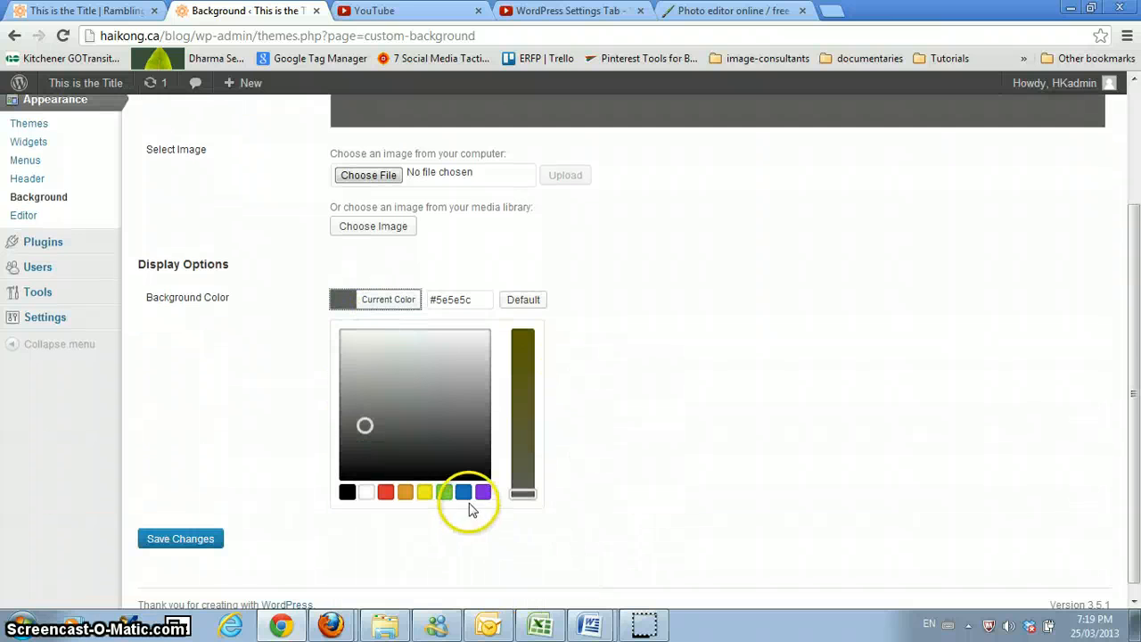
{"action": "left_click_drag", "start_coordinate": [522, 359], "coordinate": [523, 392]}
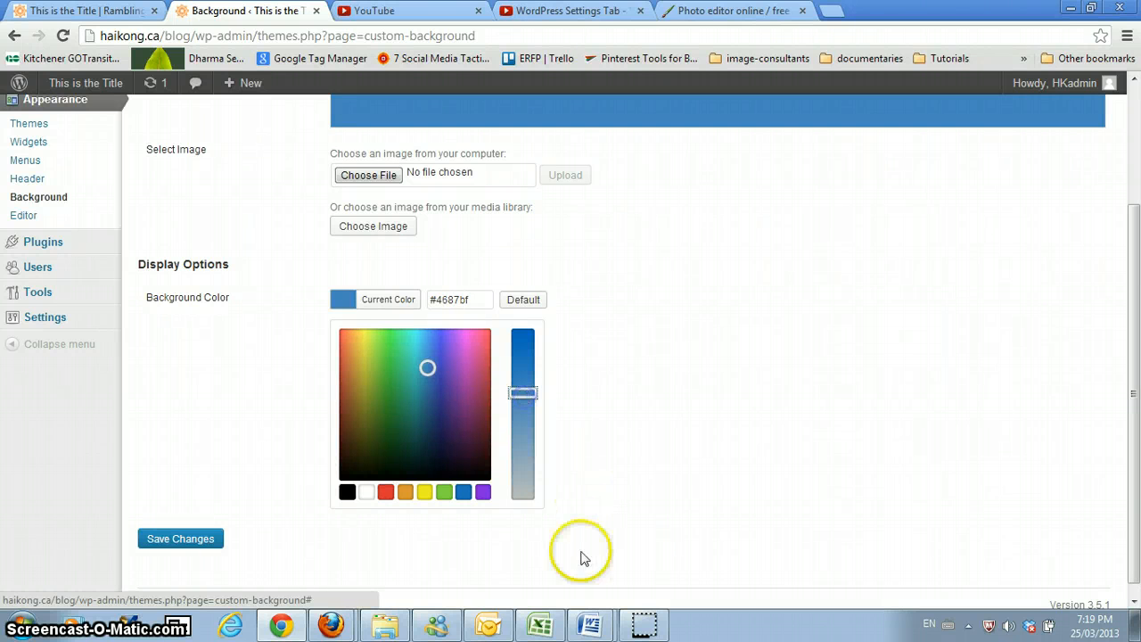
{"action": "left_click", "coordinate": [180, 540]}
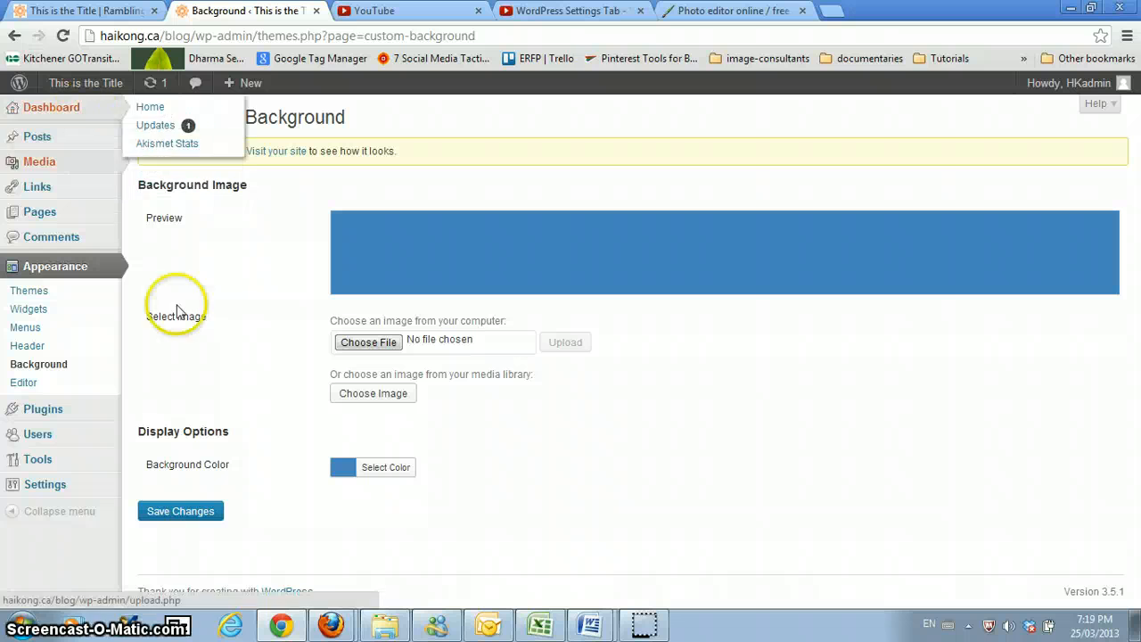
{"action": "left_click", "coordinate": [175, 511]}
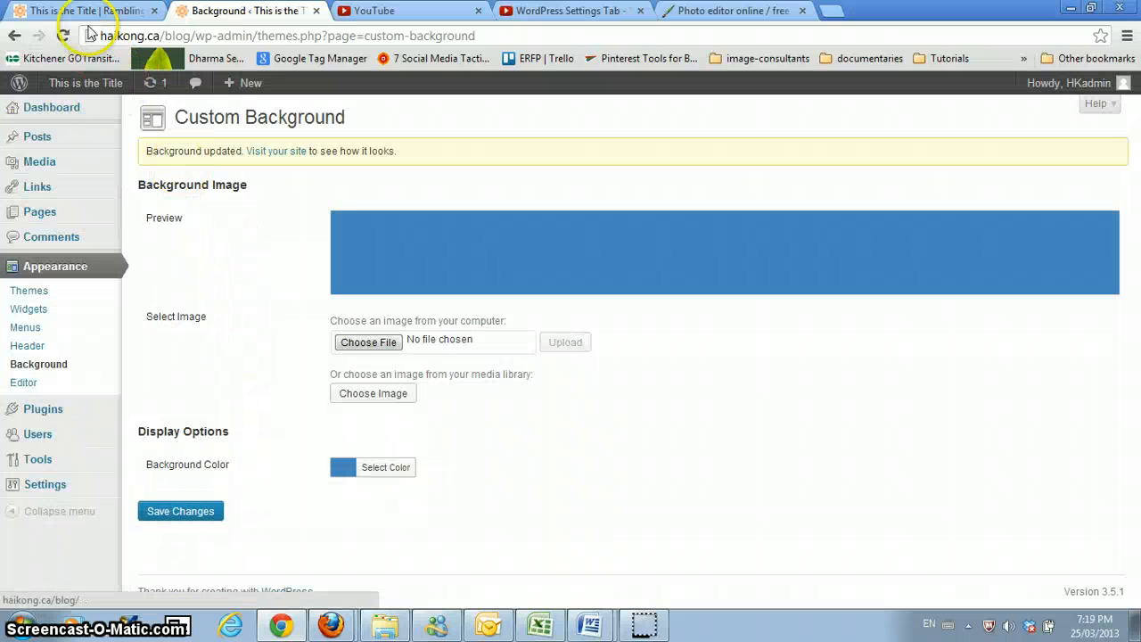
Reload the live blog and check the blue background against the header image
{"action": "left_click", "coordinate": [88, 14]}
{"action": "left_click", "coordinate": [63, 36]}
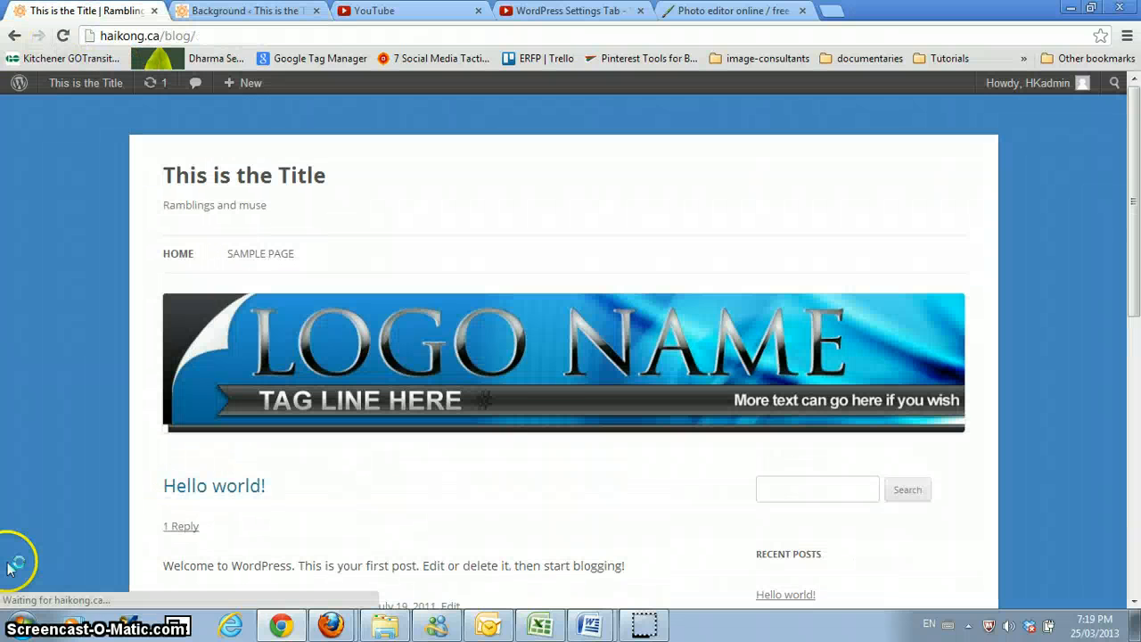
{"action": "mouse_move", "coordinate": [330, 624]}
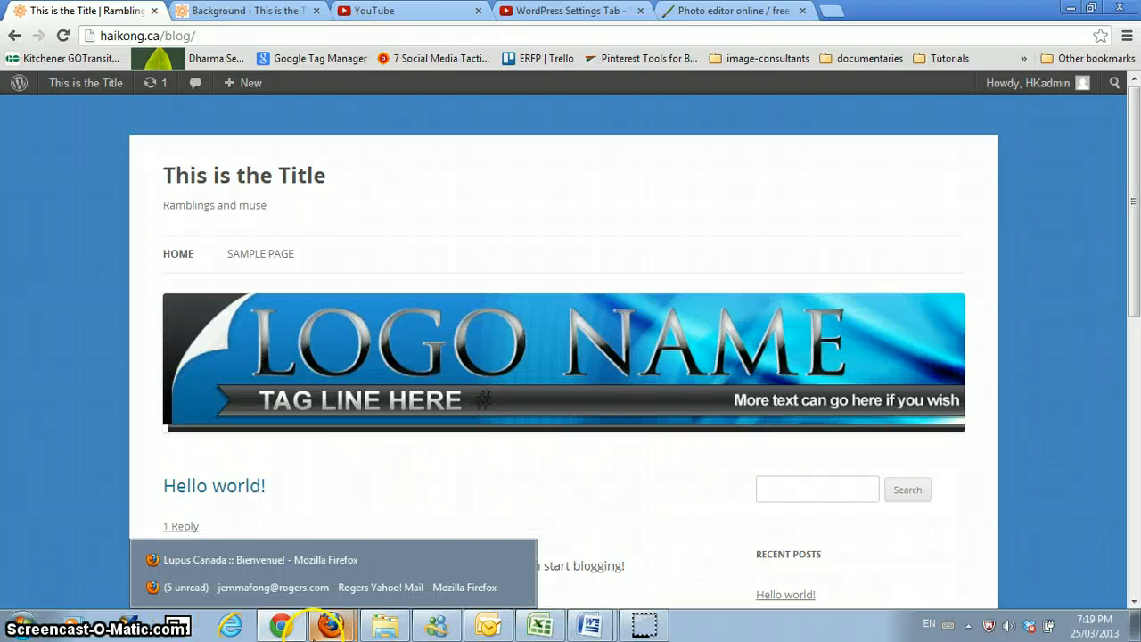
{"action": "left_click", "coordinate": [370, 515]}
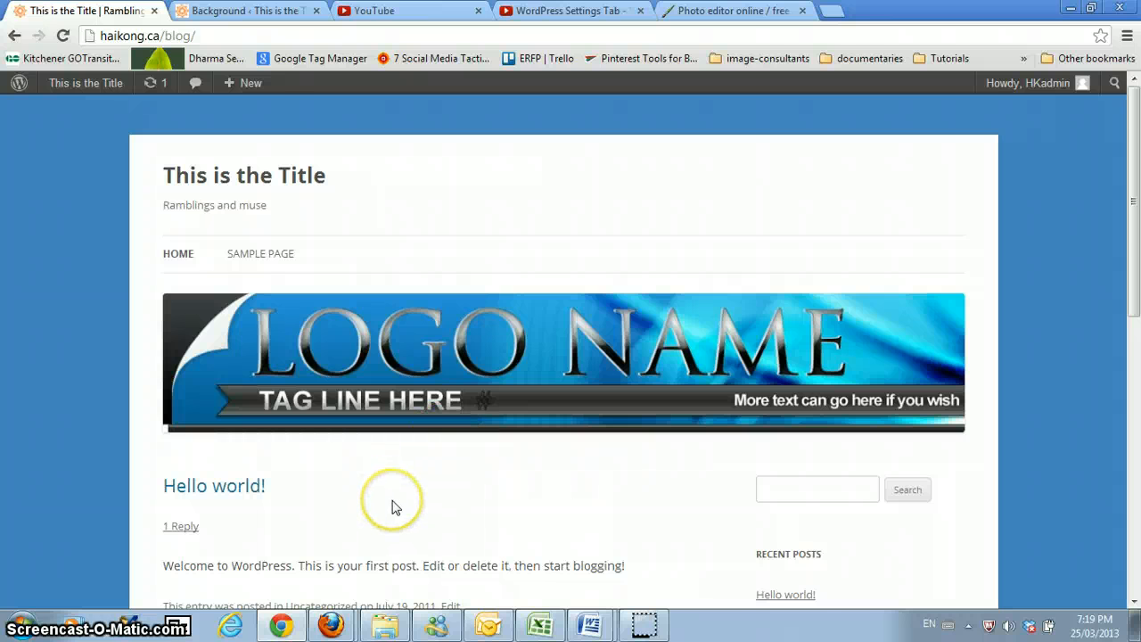
{"action": "scroll", "coordinate": [394, 506], "scroll_direction": "down", "scroll_amount": 1}
{"action": "scroll", "coordinate": [395, 506], "scroll_direction": "up", "scroll_amount": 1}
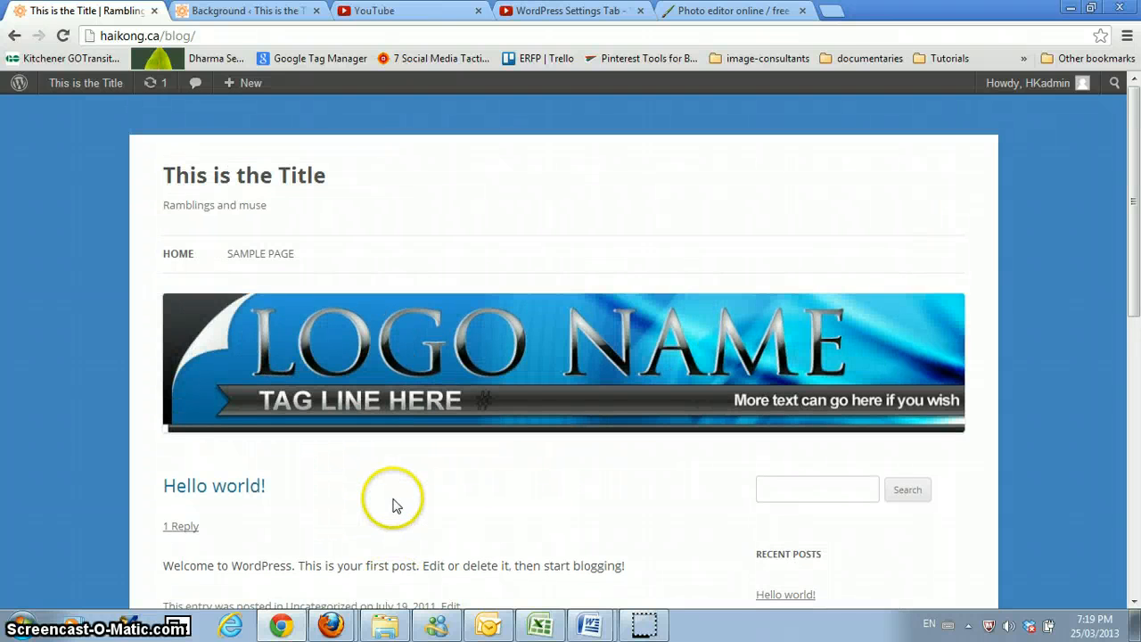
Return to the custom background settings and save them once more
{"action": "left_click", "coordinate": [256, 14]}
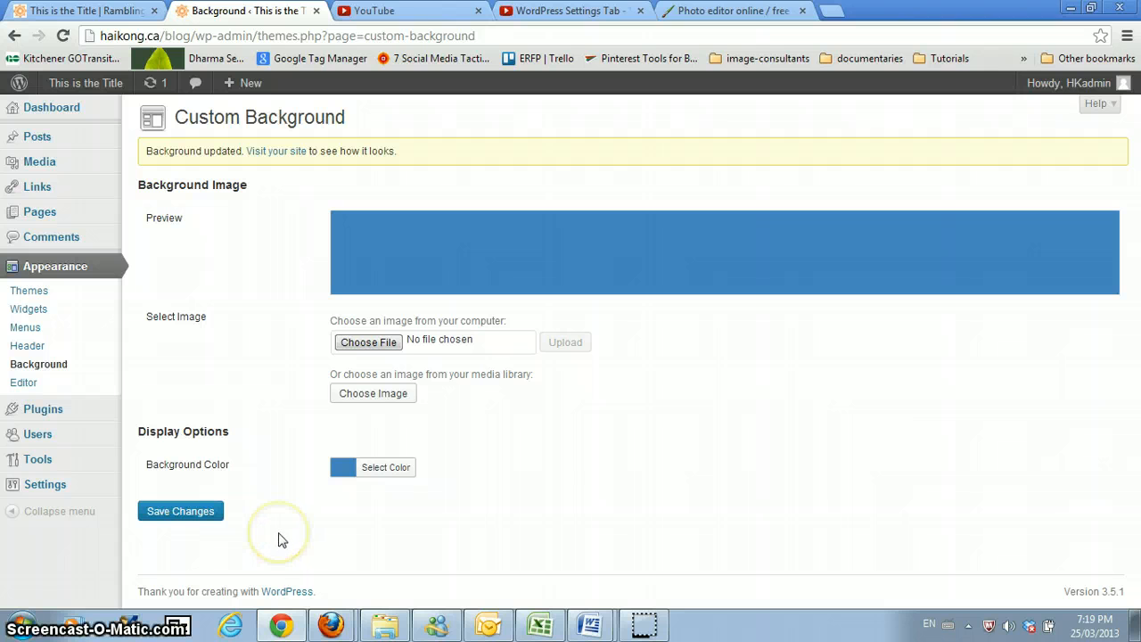
{"action": "left_click", "coordinate": [182, 511]}
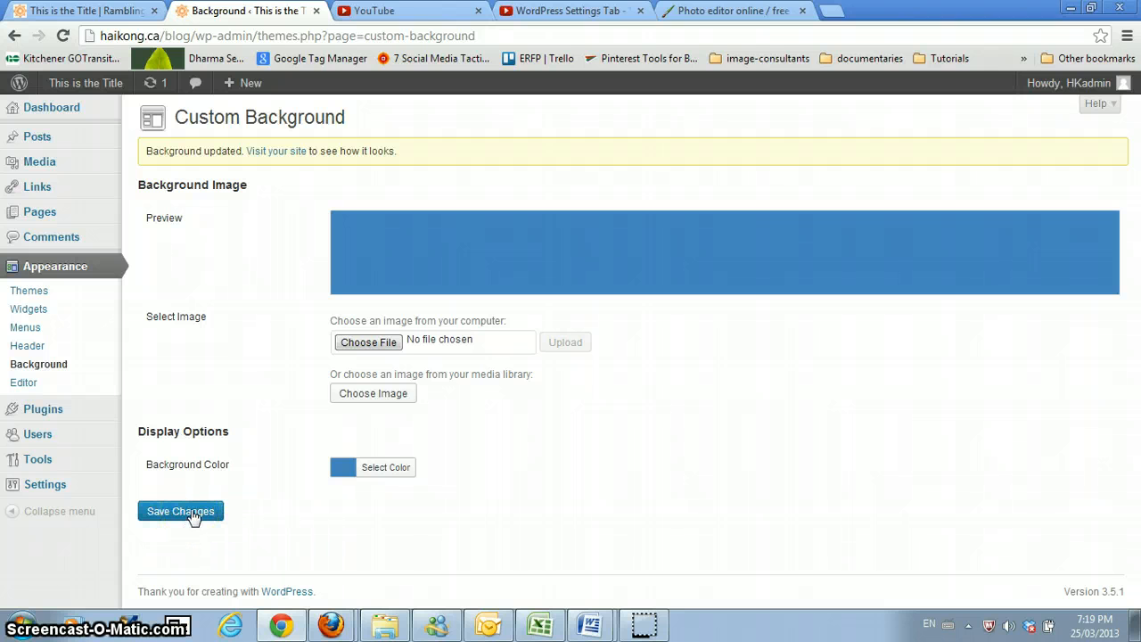